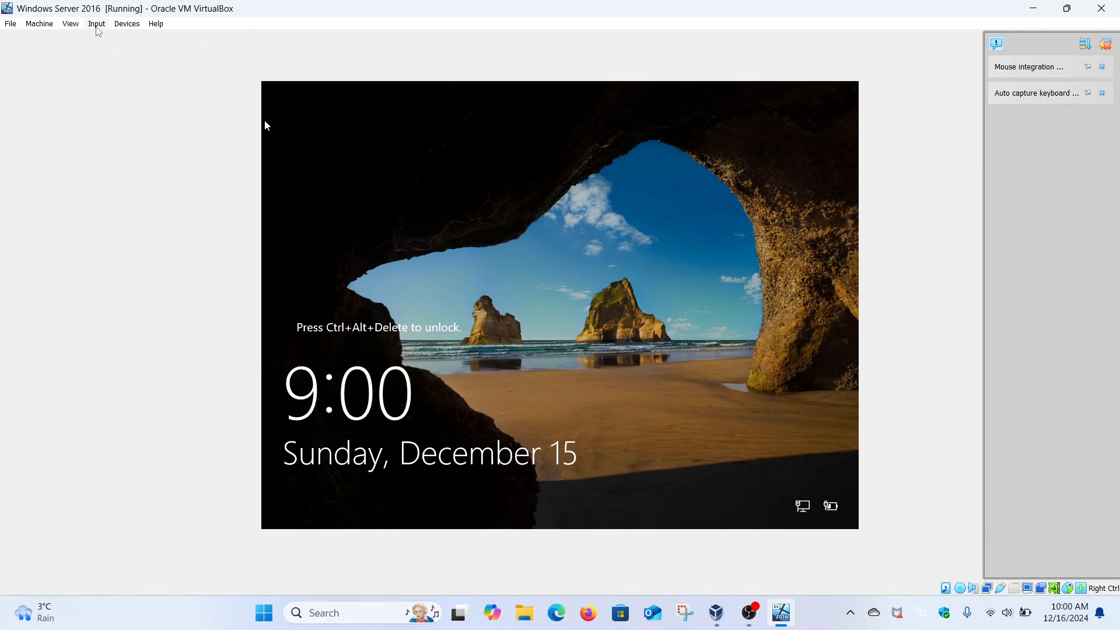
Unlock the Windows Server 2016 virtual machine and sign in as Administrator with the account password
{"action": "left_click", "coordinate": [97, 27]}
{"action": "mouse_move", "coordinate": [117, 38]}
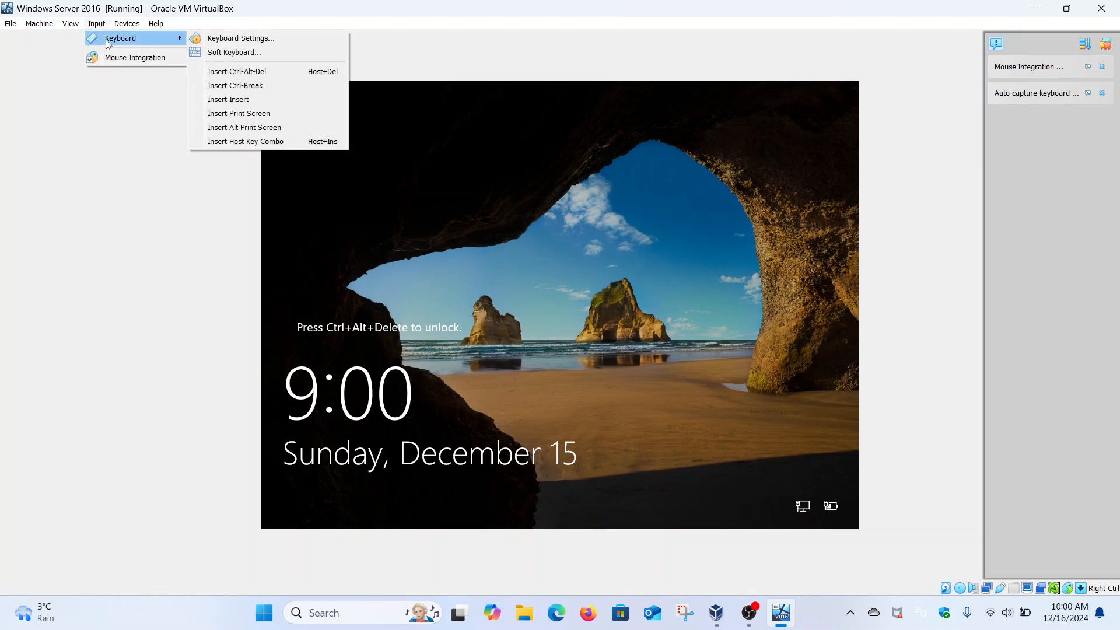
{"action": "left_click", "coordinate": [243, 75]}
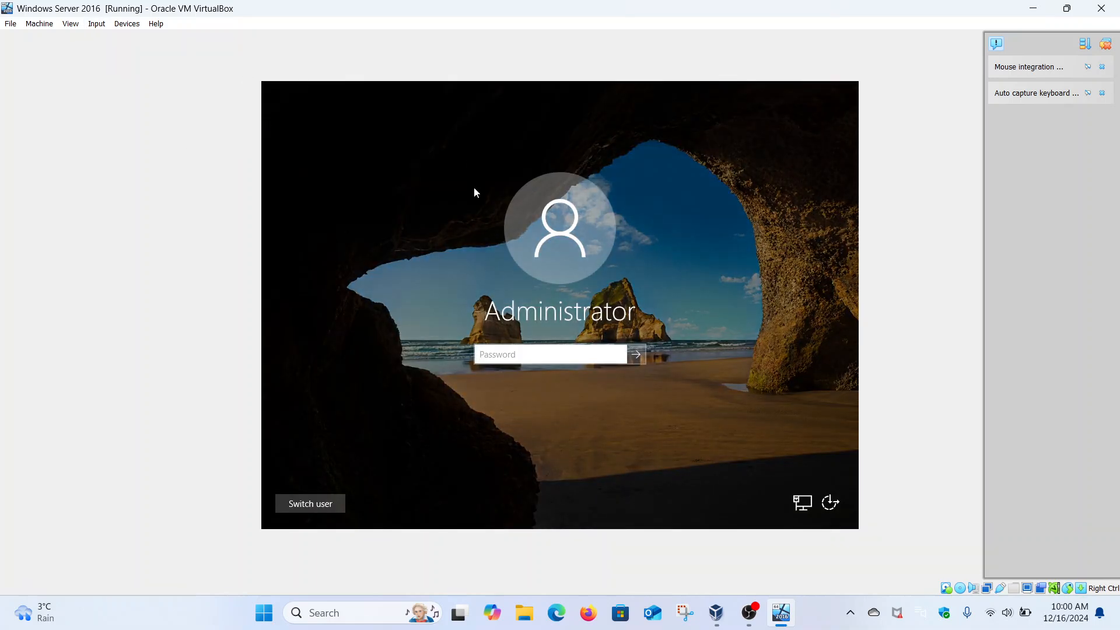
{"action": "type", "text": "**********"}
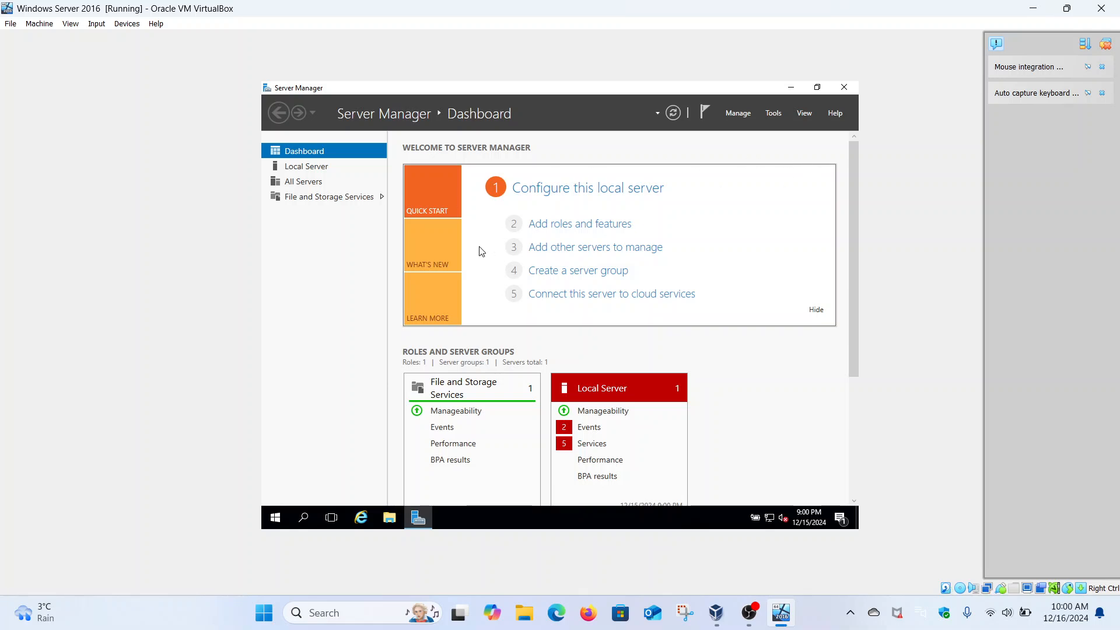
Start adding roles and features from the local server page, using role-based installation on the server in the pool
{"action": "left_click", "coordinate": [297, 168]}
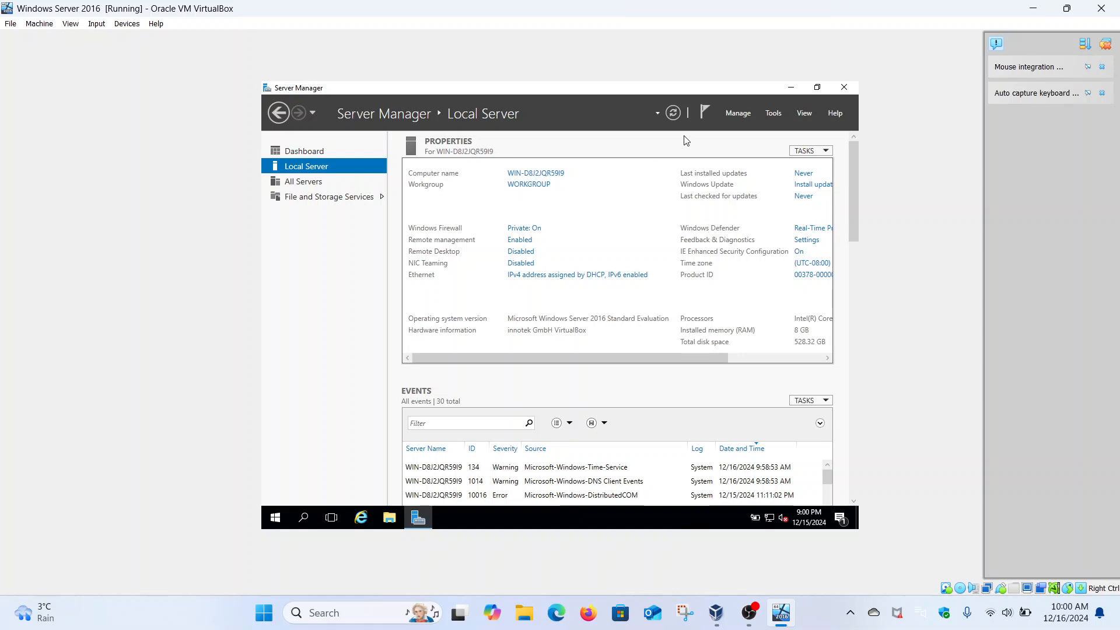
{"action": "left_click", "coordinate": [743, 113]}
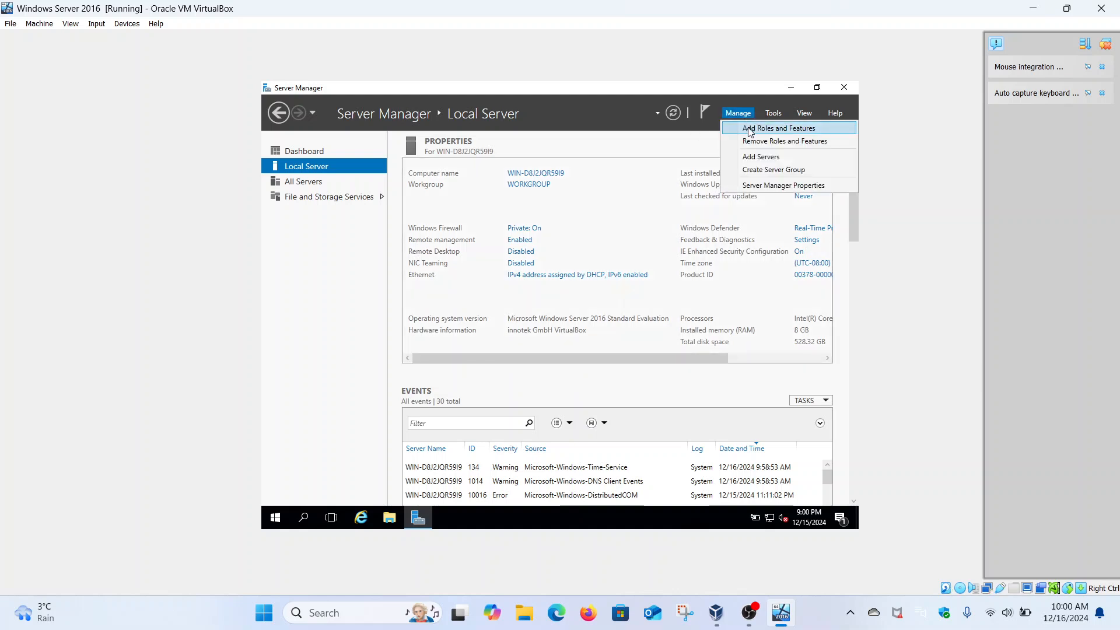
{"action": "left_click", "coordinate": [751, 129]}
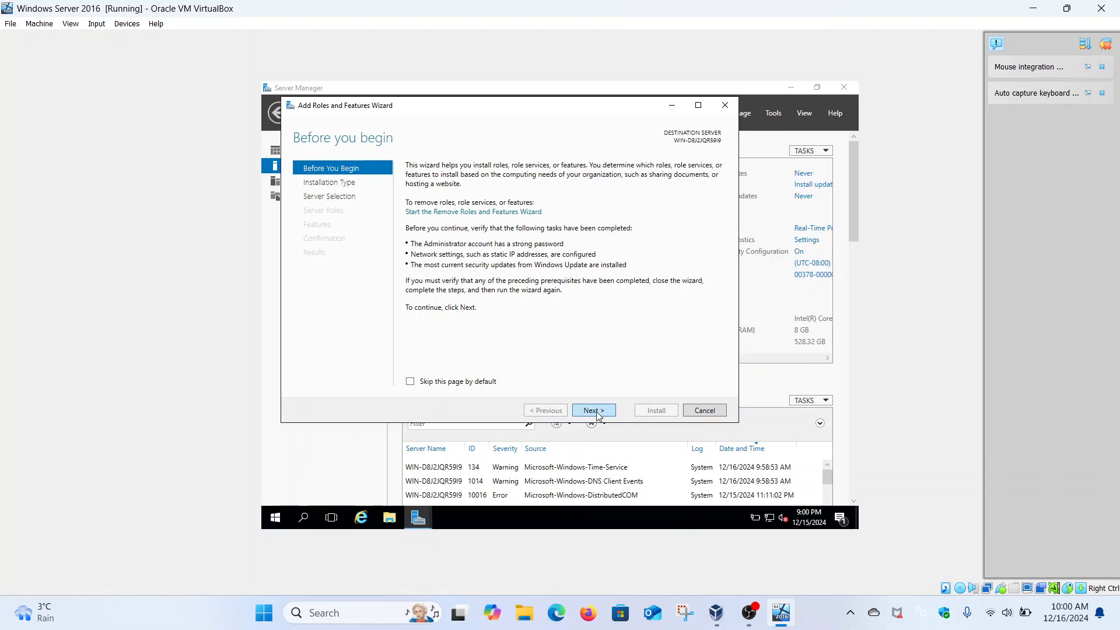
{"action": "left_click", "coordinate": [601, 411]}
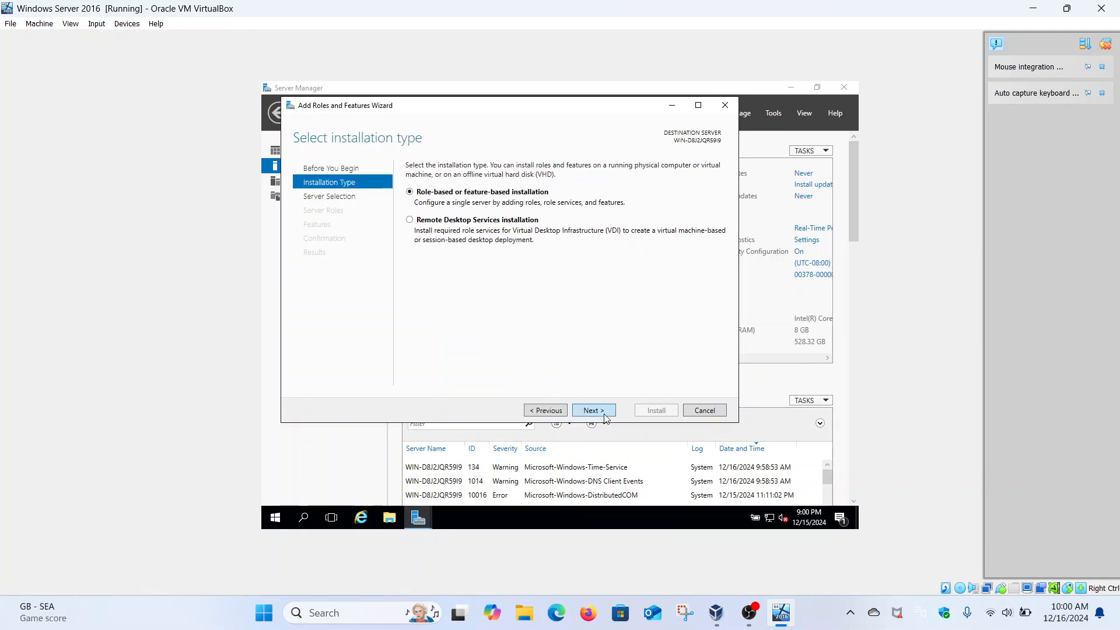
{"action": "left_click", "coordinate": [604, 408]}
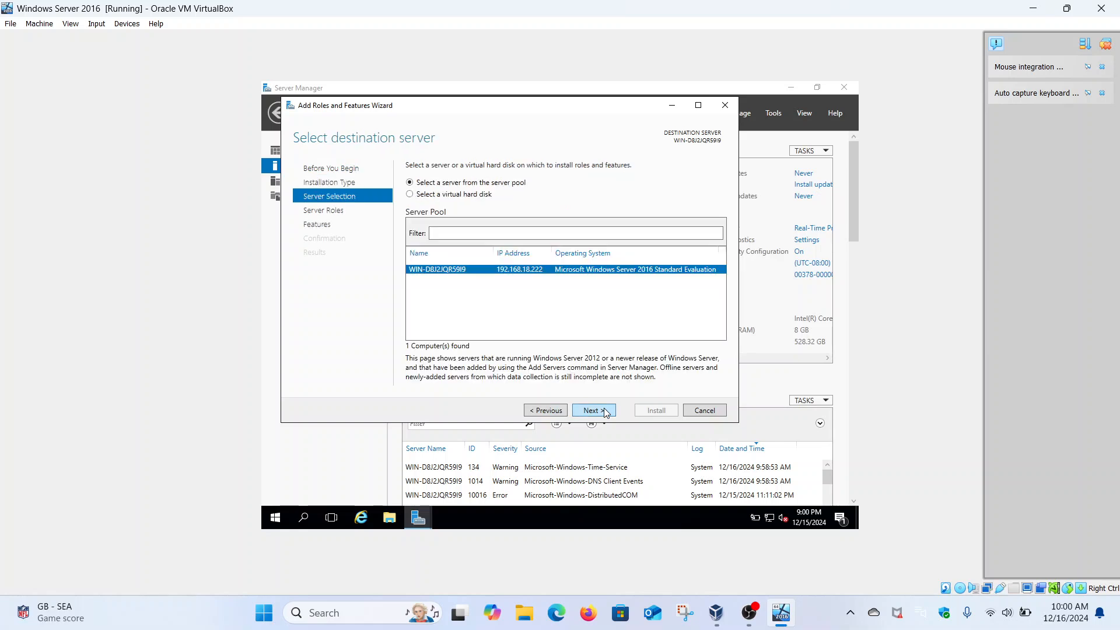
{"action": "left_click", "coordinate": [604, 411]}
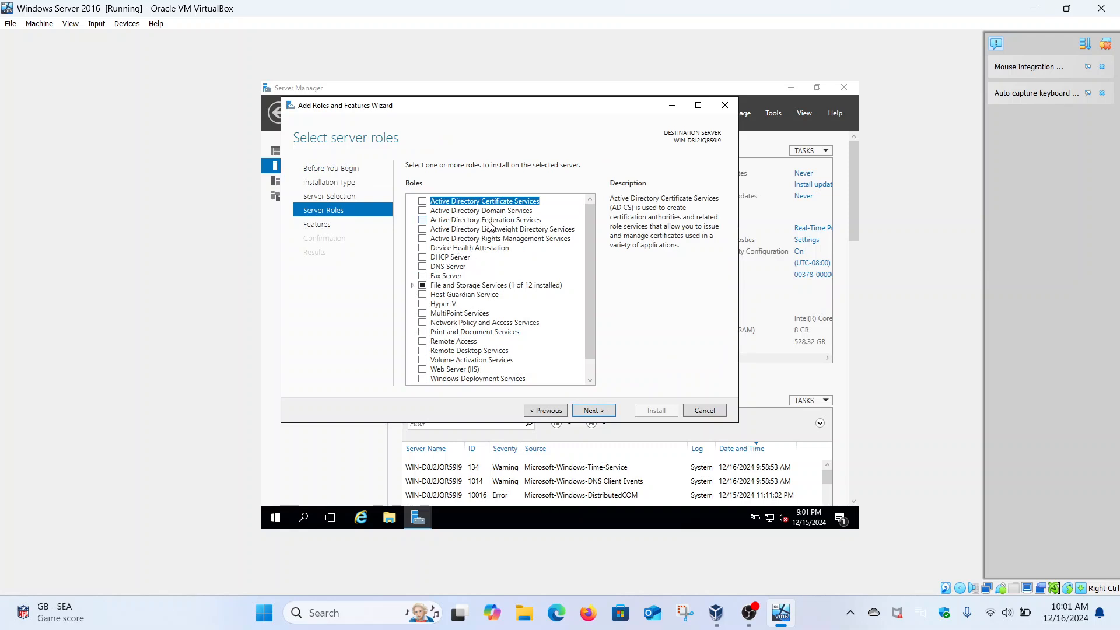
Select the Active Directory Domain Services and DNS Server roles with their required features, continuing despite the static IP validation warning
{"action": "left_click", "coordinate": [422, 211]}
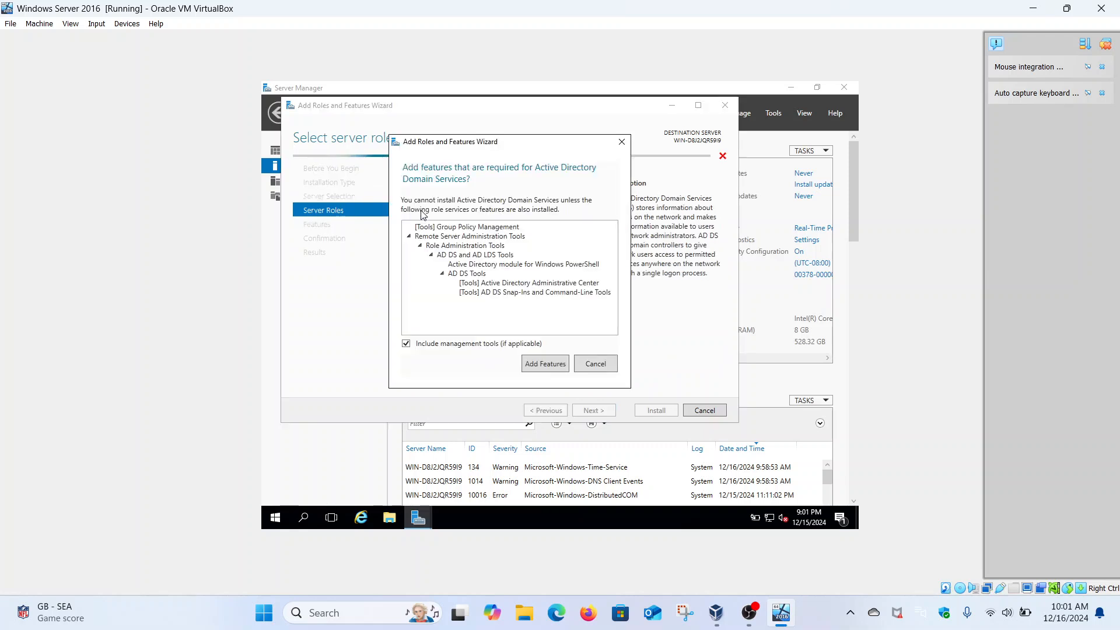
{"action": "left_click", "coordinate": [544, 361]}
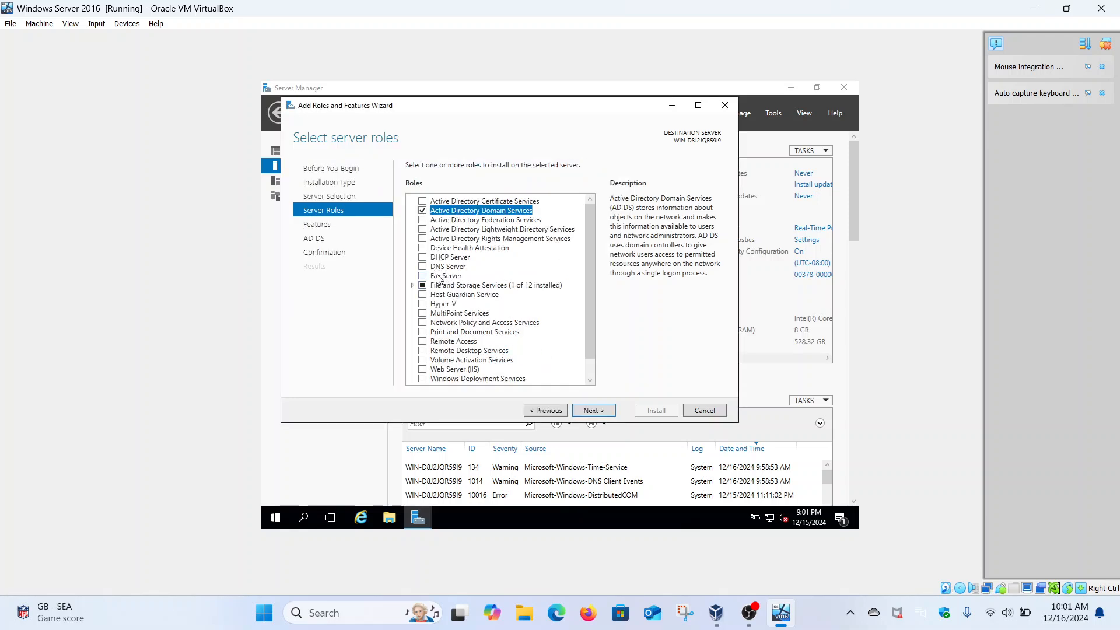
{"action": "left_click", "coordinate": [423, 267]}
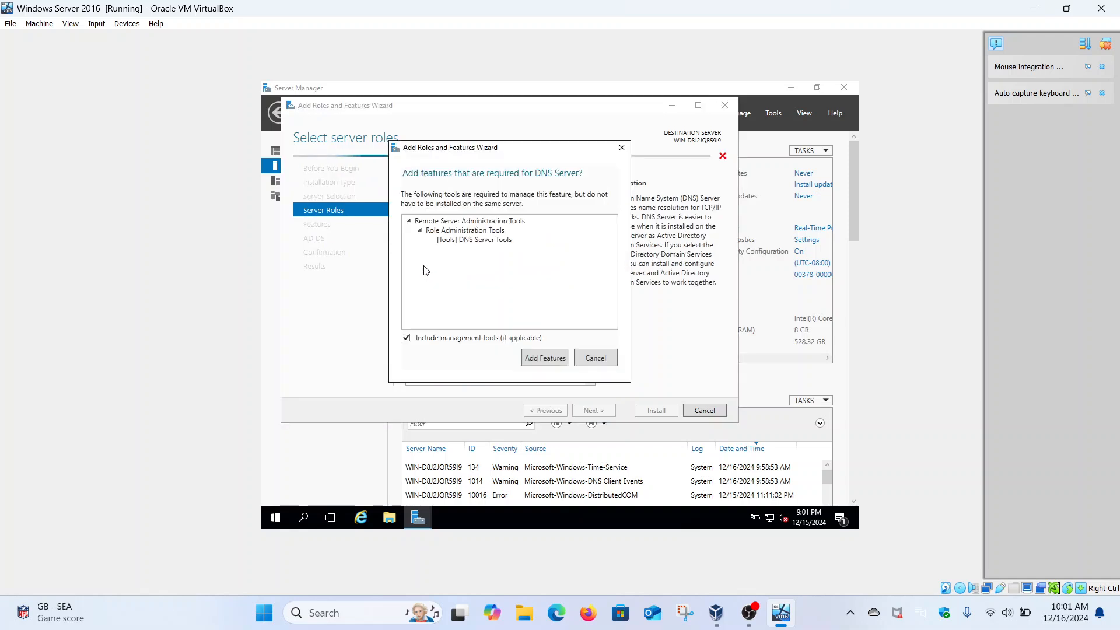
{"action": "left_click", "coordinate": [562, 360]}
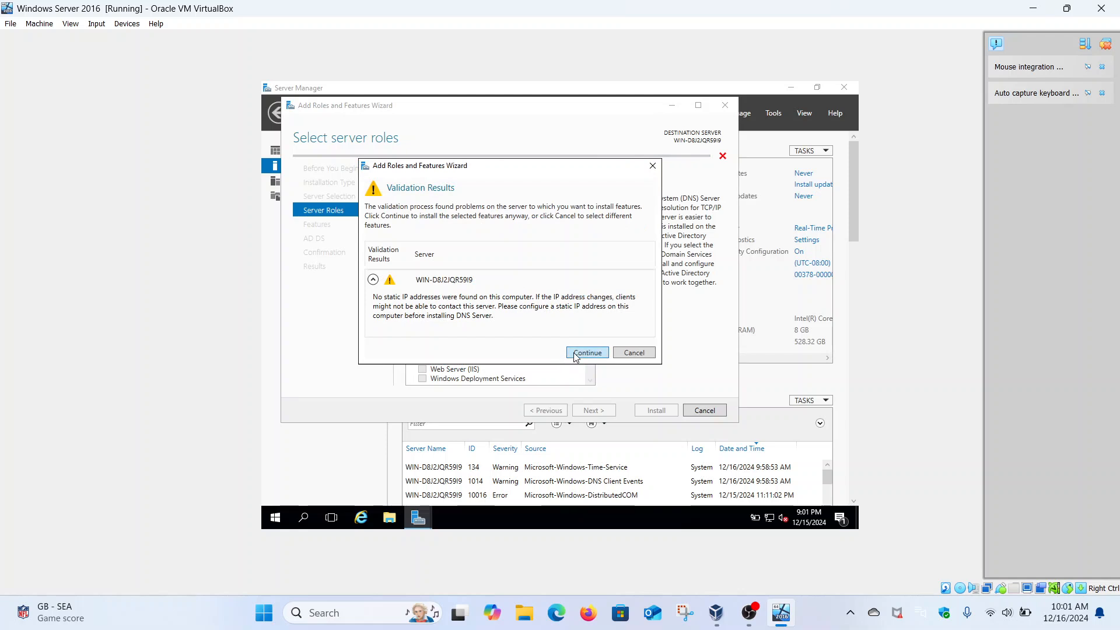
{"action": "left_click", "coordinate": [581, 353]}
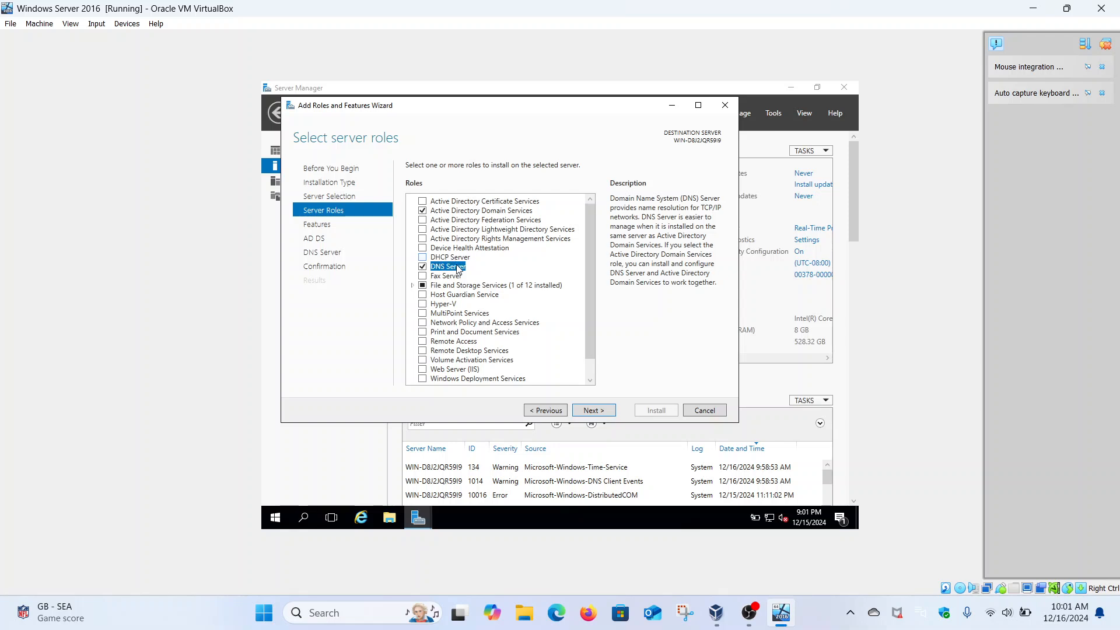
{"action": "left_click", "coordinate": [602, 417]}
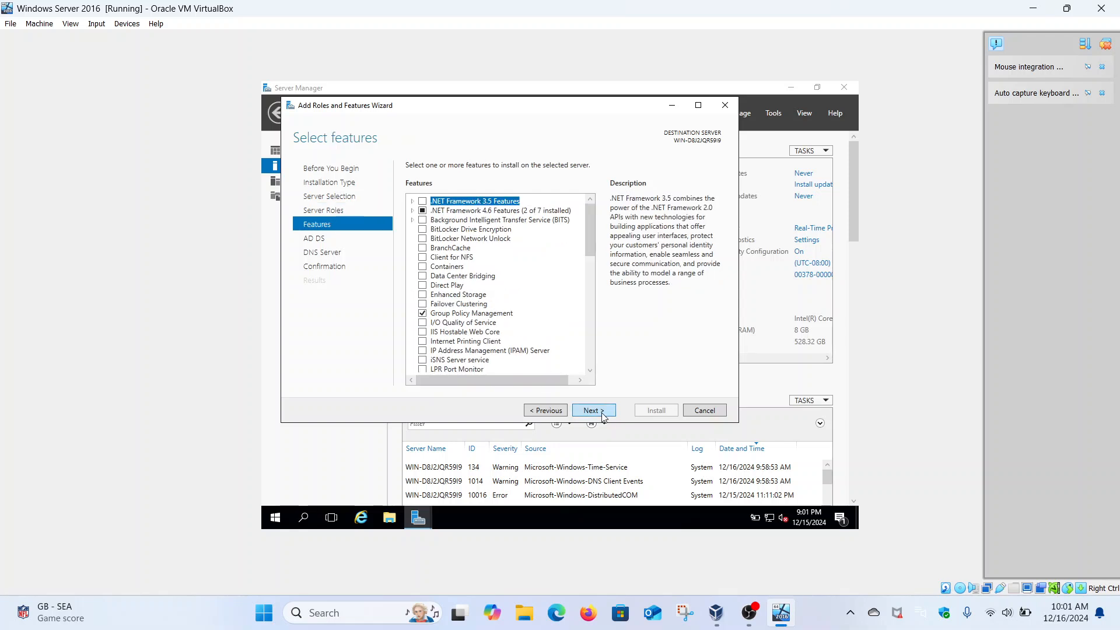
Keep the preselected features, pass the AD DS and DNS Server information pages, and start the installation
{"action": "scroll", "coordinate": [521, 323], "scroll_direction": "down", "scroll_amount": 9}
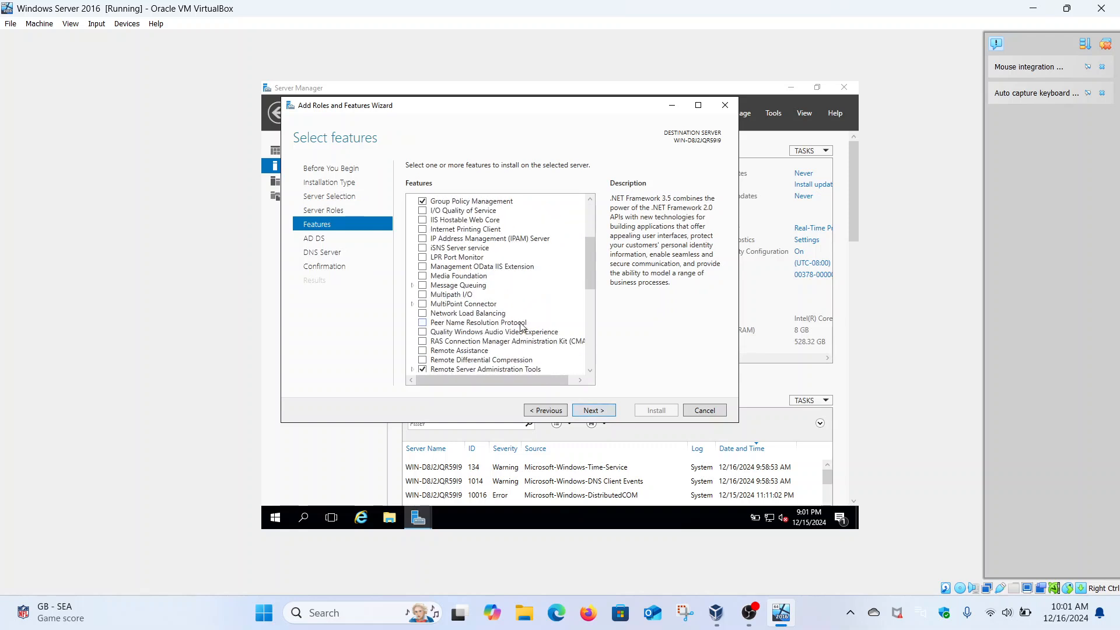
{"action": "scroll", "coordinate": [522, 326], "scroll_direction": "up", "scroll_amount": 9}
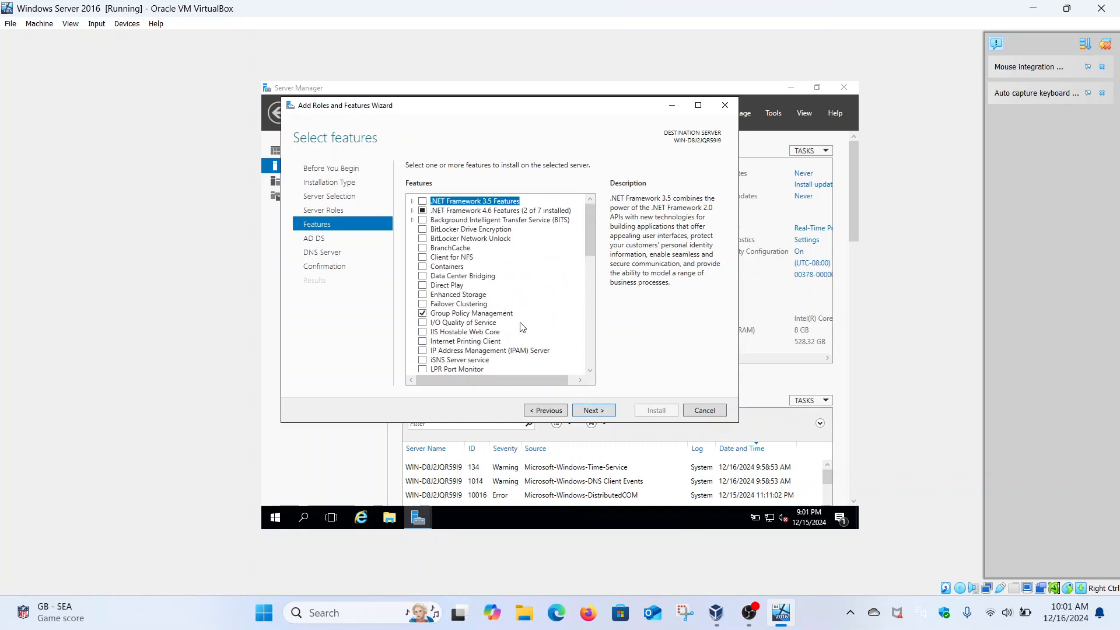
{"action": "left_click", "coordinate": [592, 410]}
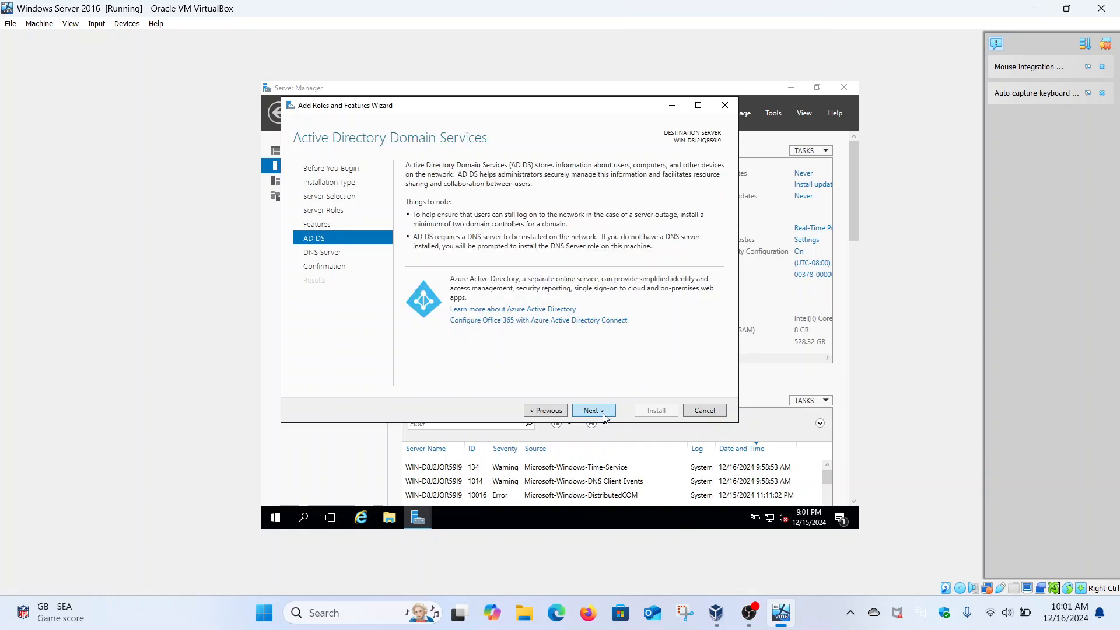
{"action": "left_click", "coordinate": [604, 416]}
{"action": "left_click", "coordinate": [604, 417]}
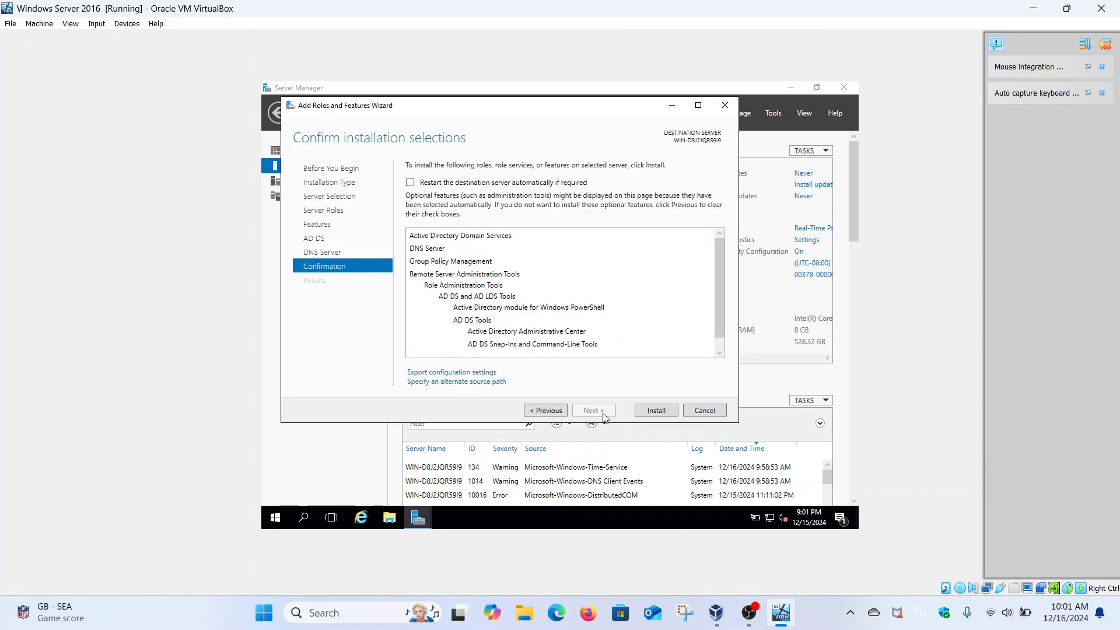
{"action": "left_click", "coordinate": [651, 412]}
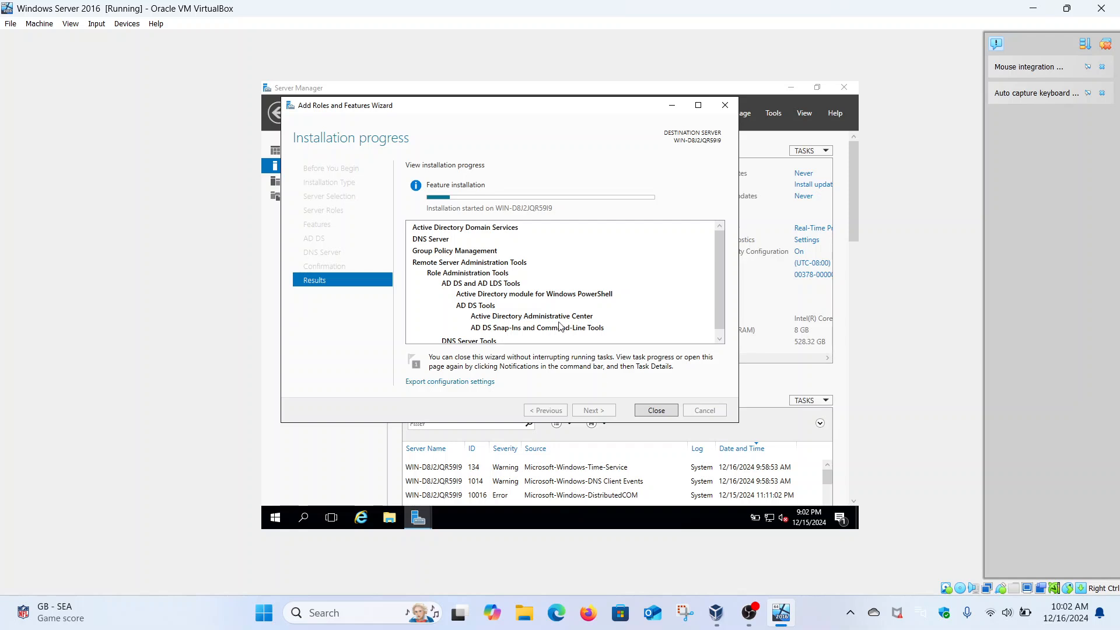
{"action": "left_click", "coordinate": [751, 601]}
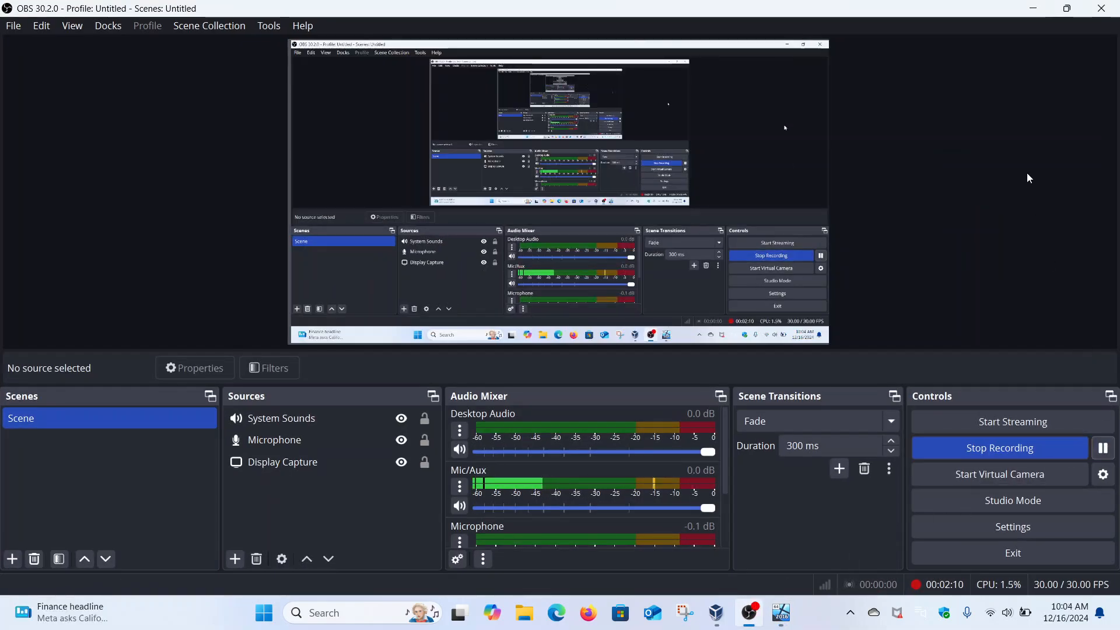
{"action": "left_click", "coordinate": [1032, 8]}
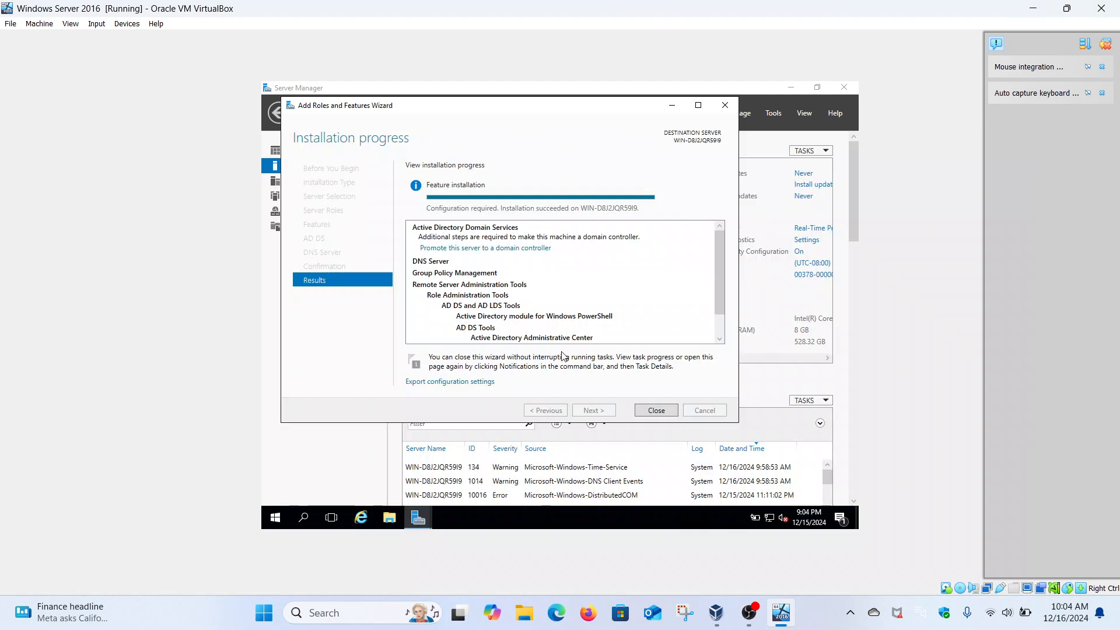
{"action": "scroll", "coordinate": [599, 322], "scroll_direction": "down", "scroll_amount": 1}
{"action": "scroll", "coordinate": [599, 322], "scroll_direction": "up", "scroll_amount": 1}
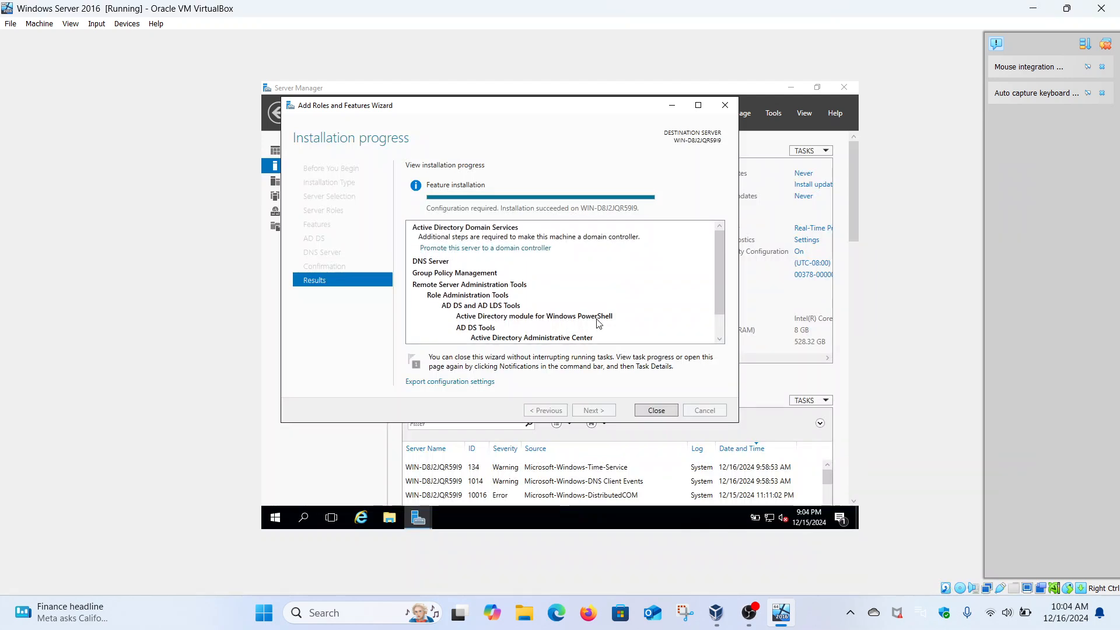
Begin promoting the server to a domain controller, adding a new forest with the root domain name Malik.com
{"action": "left_click", "coordinate": [468, 248]}
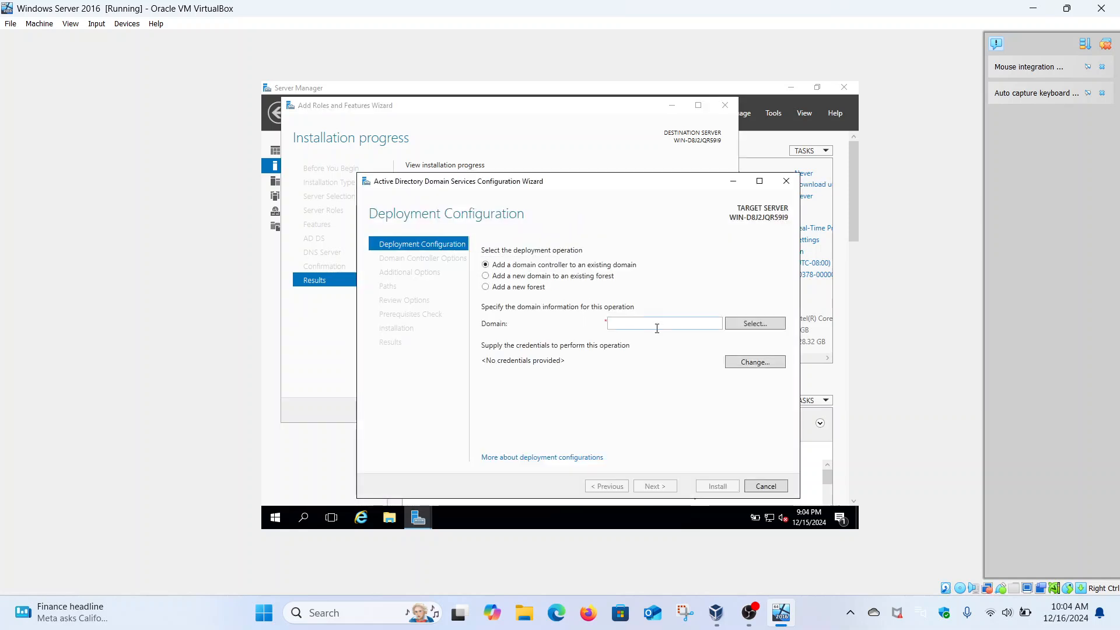
{"action": "left_click", "coordinate": [524, 289]}
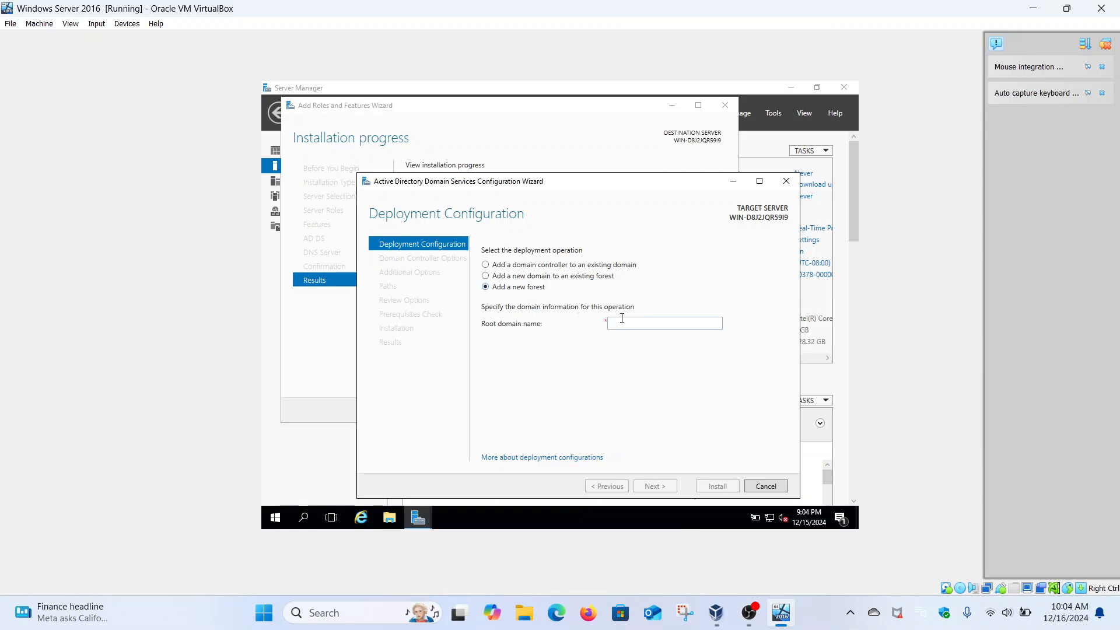
{"action": "left_click", "coordinate": [643, 323]}
{"action": "type", "text": "Malik.c"}
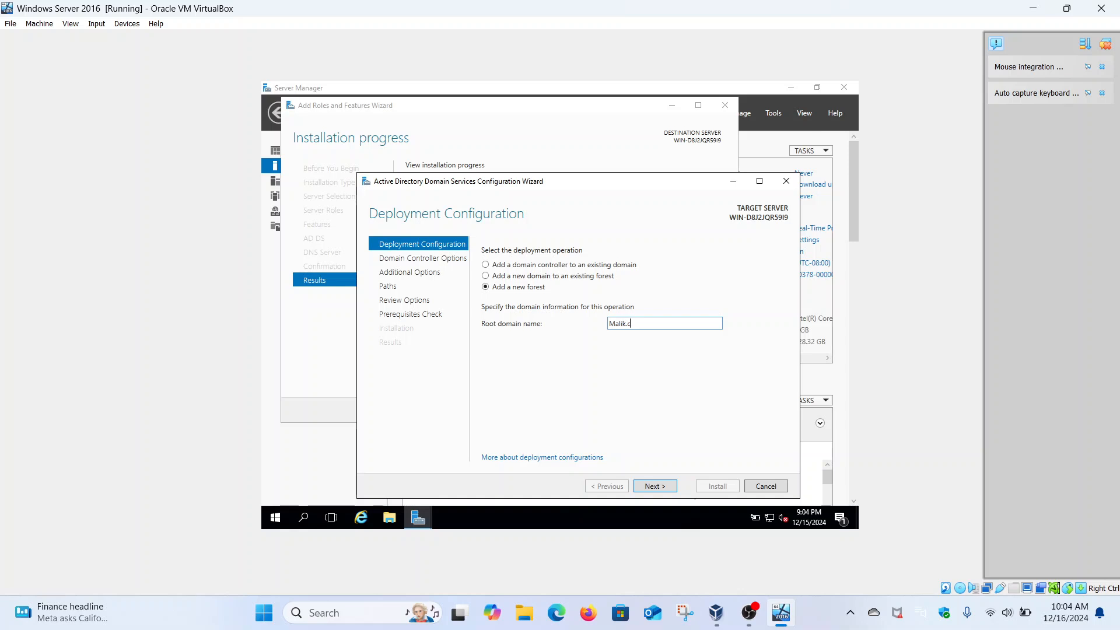
{"action": "type", "text": "om"}
{"action": "left_click", "coordinate": [658, 488]}
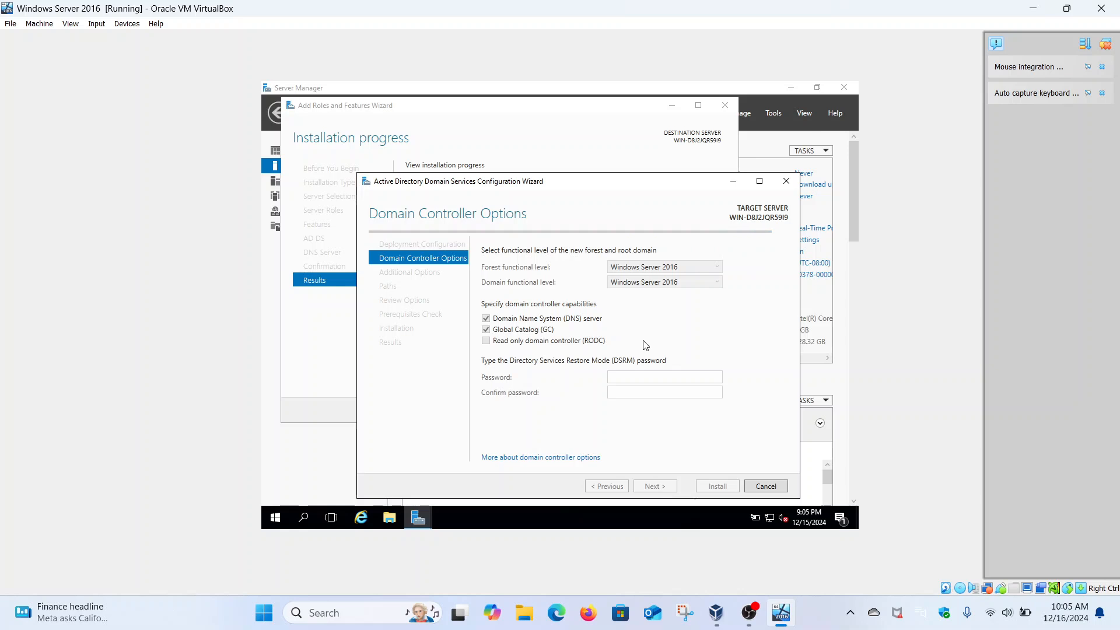
Enter and confirm the Directory Services Restore Mode password, keeping the default domain controller options
{"action": "left_click", "coordinate": [628, 375]}
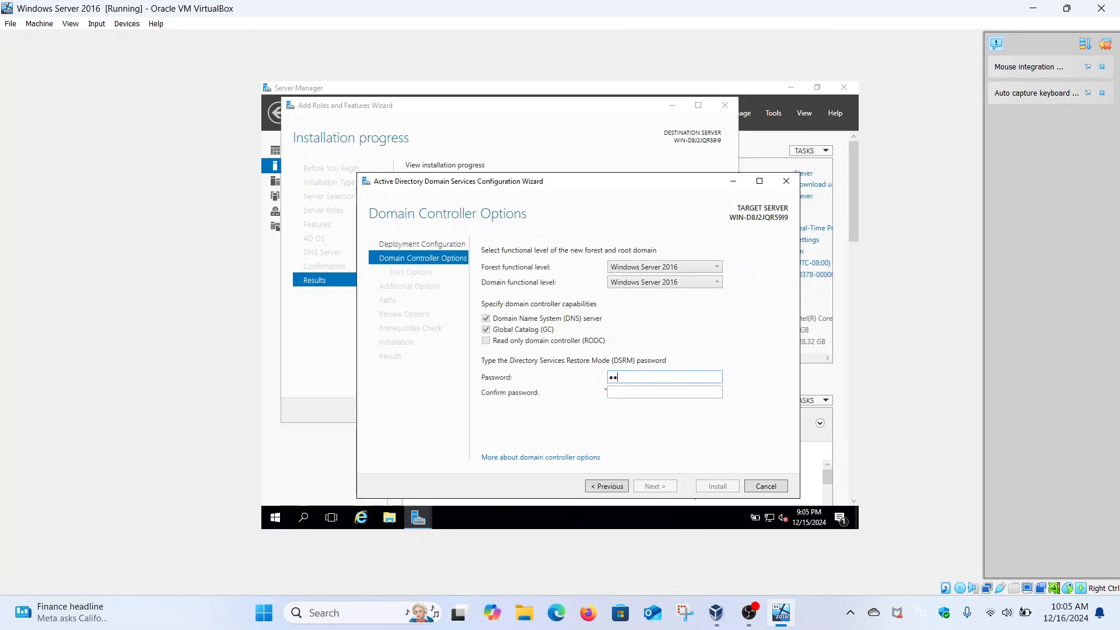
{"action": "type", "text": "••••••••••"}
{"action": "left_click", "coordinate": [655, 392]}
{"action": "type", "text": "••••••••••"}
{"action": "left_click", "coordinate": [655, 485]}
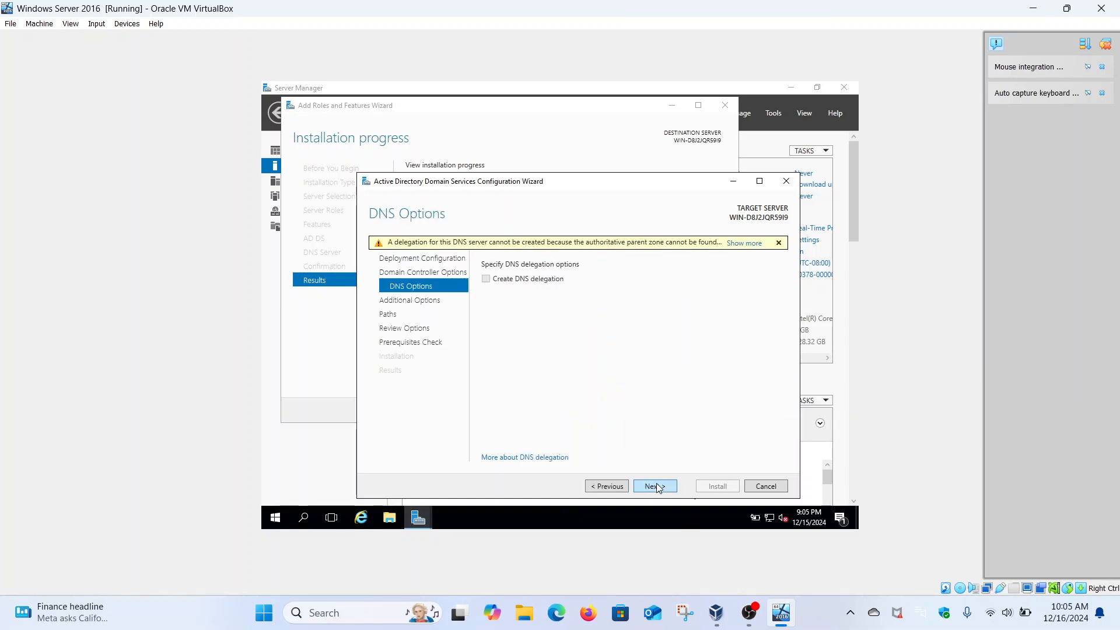
Accept the default DNS options, the NetBIOS domain name MALIK, and the default database, log and SYSVOL folders
{"action": "left_click", "coordinate": [655, 485]}
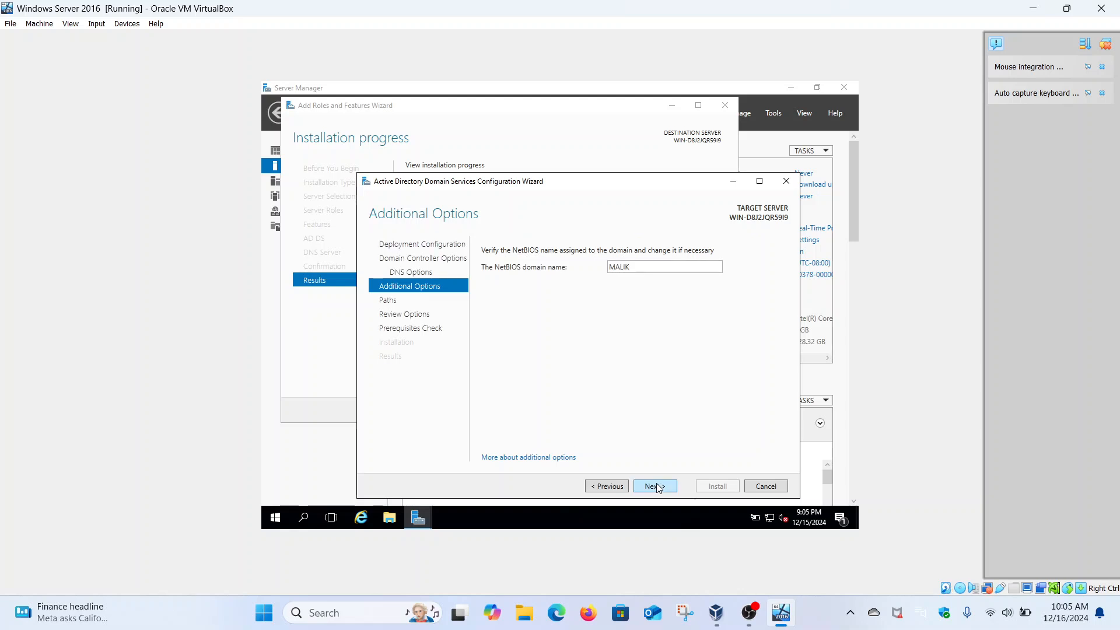
{"action": "left_click", "coordinate": [657, 486]}
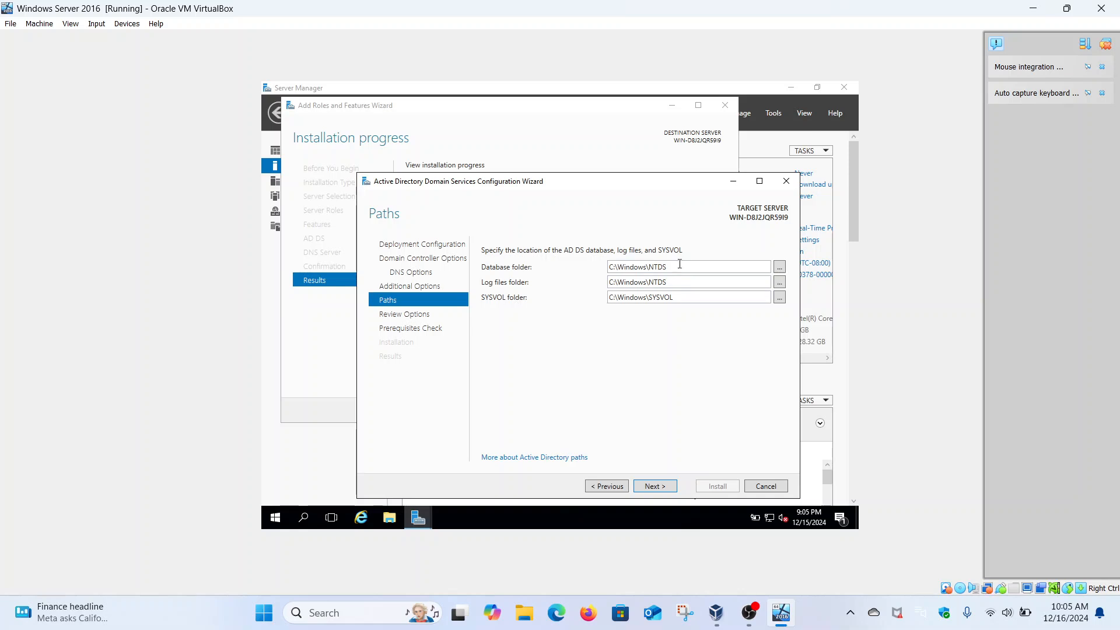
{"action": "left_click", "coordinate": [668, 487]}
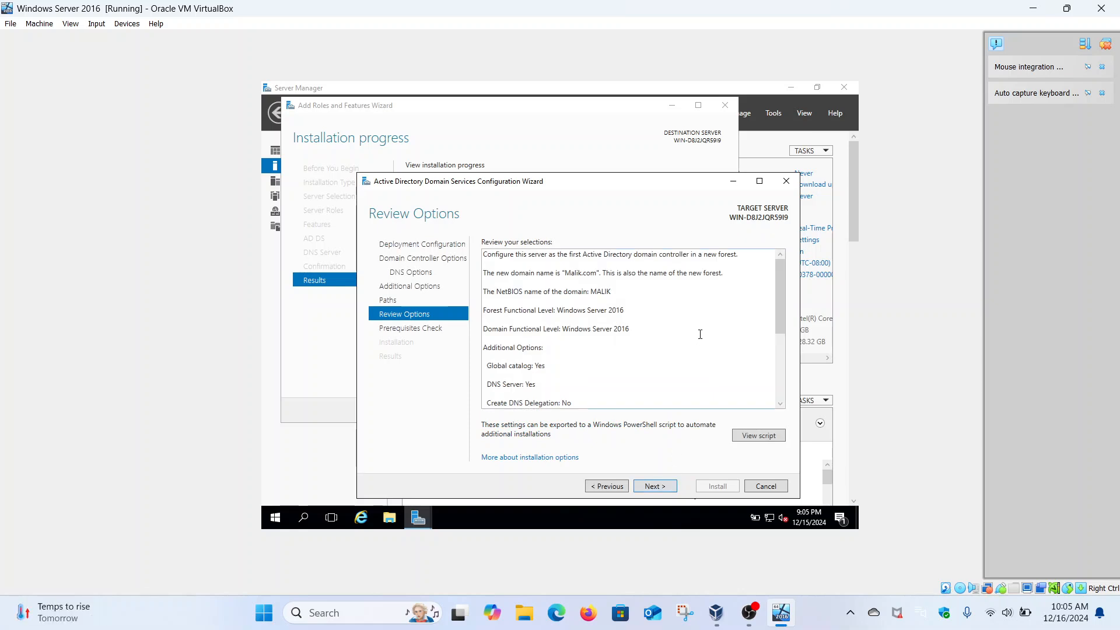
Review the deployment selections, view the generated PowerShell script, and select its entire text
{"action": "scroll", "coordinate": [691, 334], "scroll_direction": "down", "scroll_amount": 5}
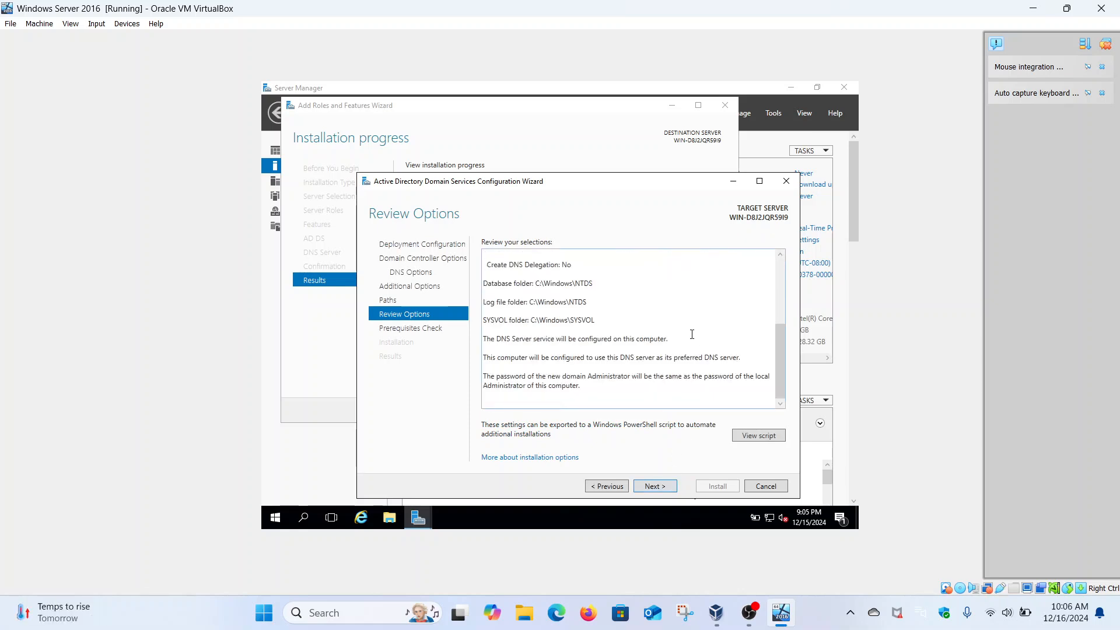
{"action": "left_click", "coordinate": [767, 438]}
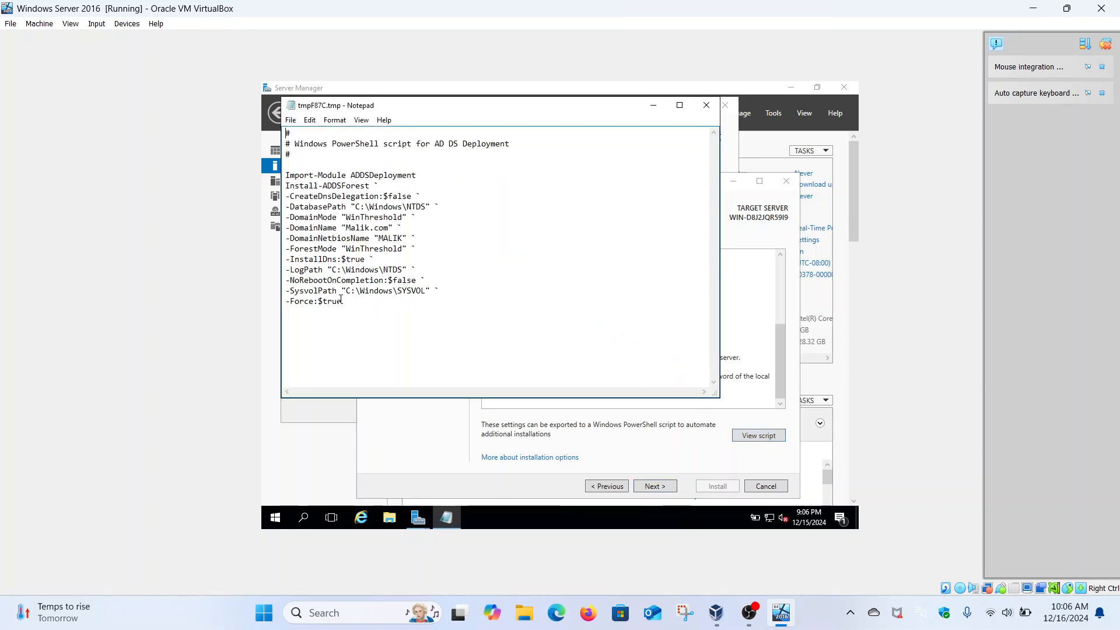
{"action": "left_click_drag", "start_coordinate": [342, 302], "coordinate": [287, 115]}
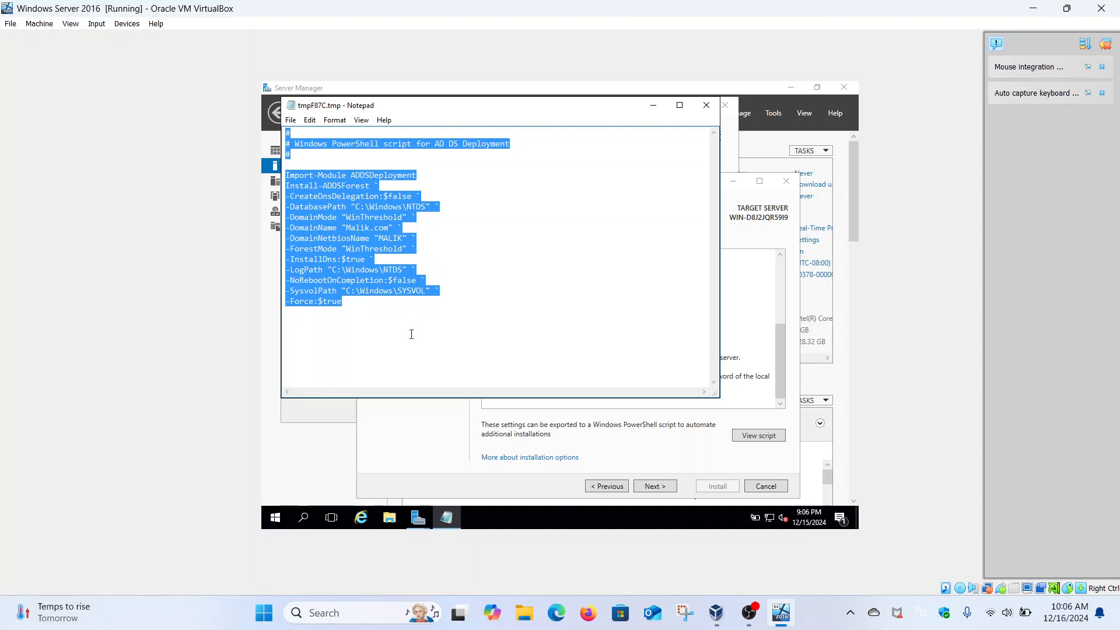
Close the generated script, run the prerequisites check, review its results, and start the domain controller installation
{"action": "left_click", "coordinate": [699, 112]}
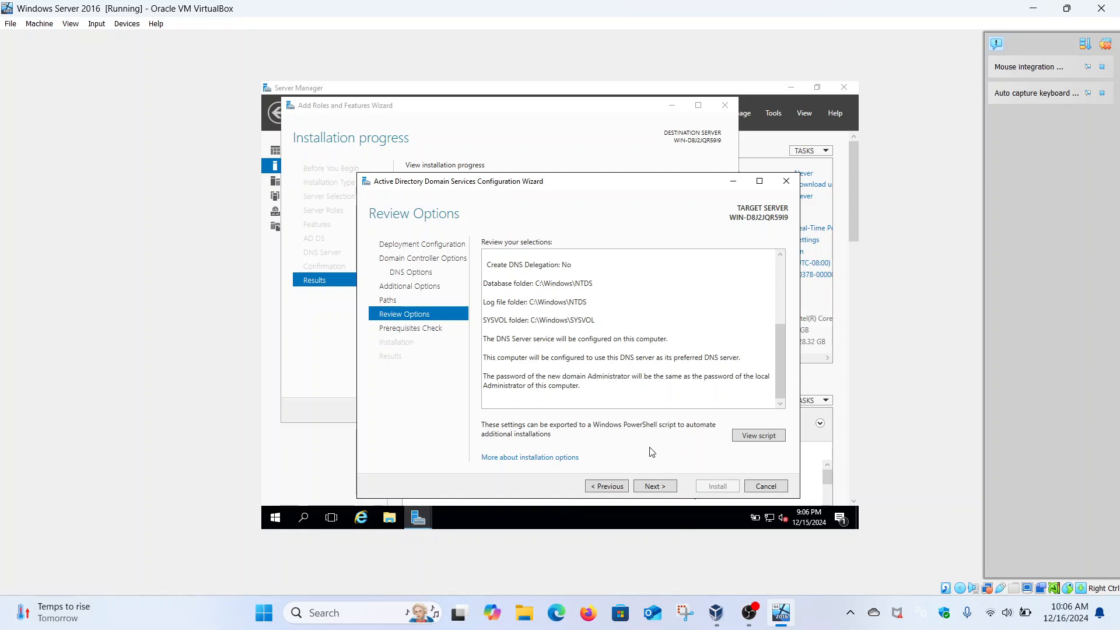
{"action": "left_click", "coordinate": [654, 486]}
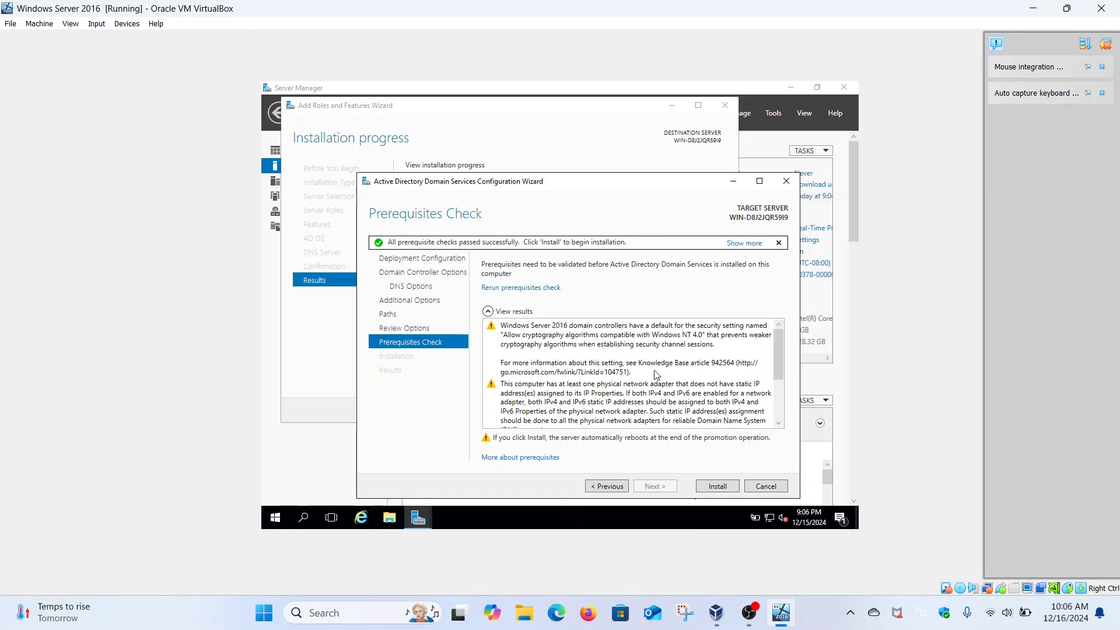
{"action": "scroll", "coordinate": [656, 374], "scroll_direction": "down", "scroll_amount": 3}
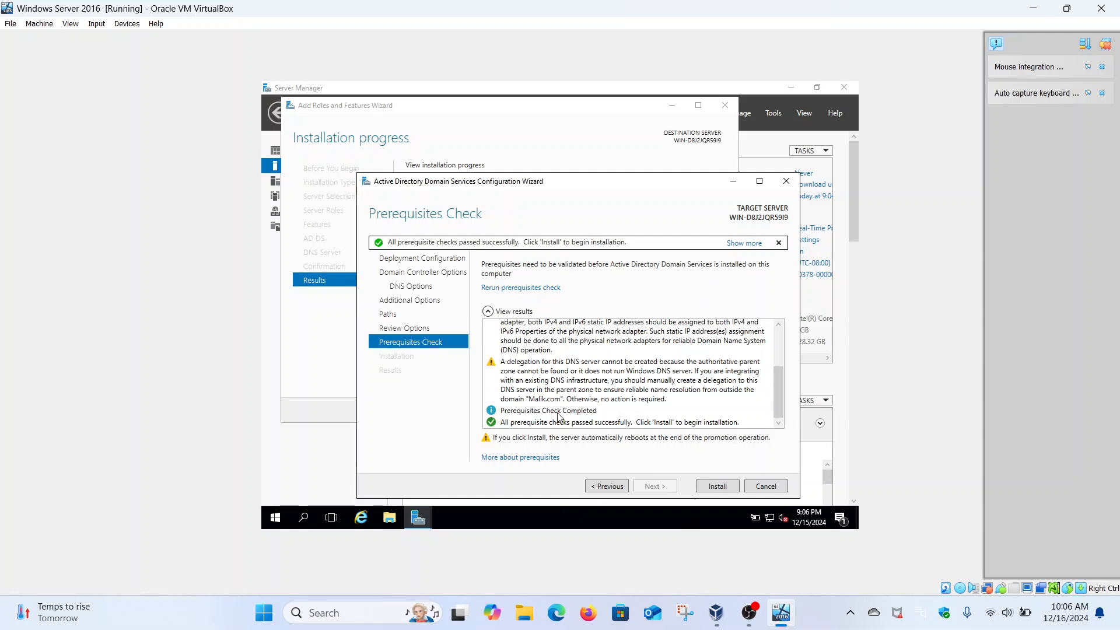
{"action": "left_click", "coordinate": [706, 488]}
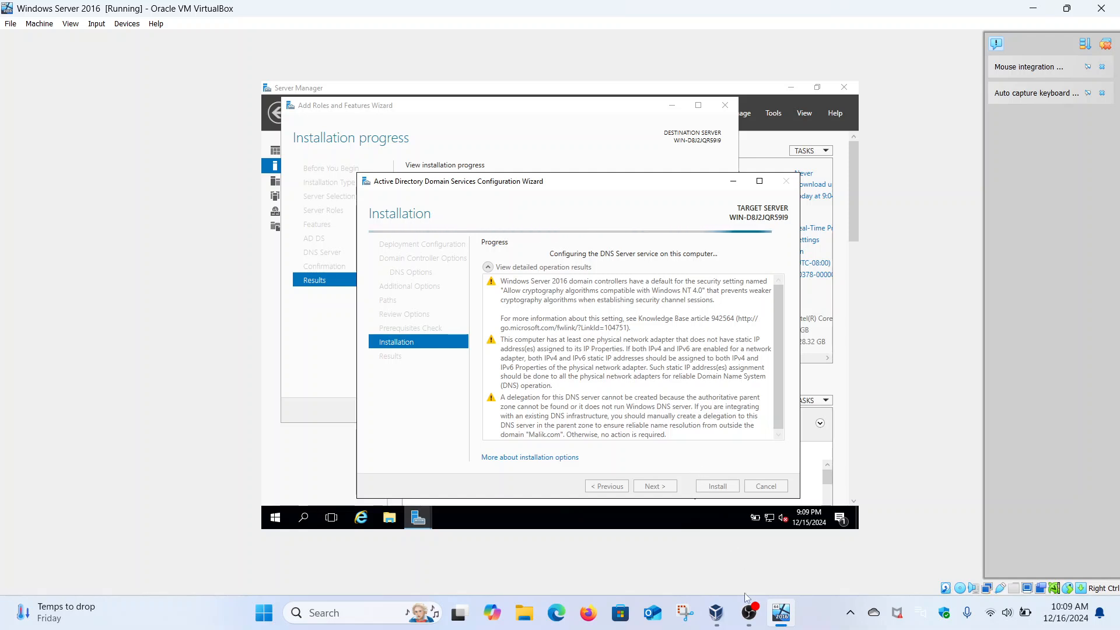
{"action": "left_click", "coordinate": [748, 612]}
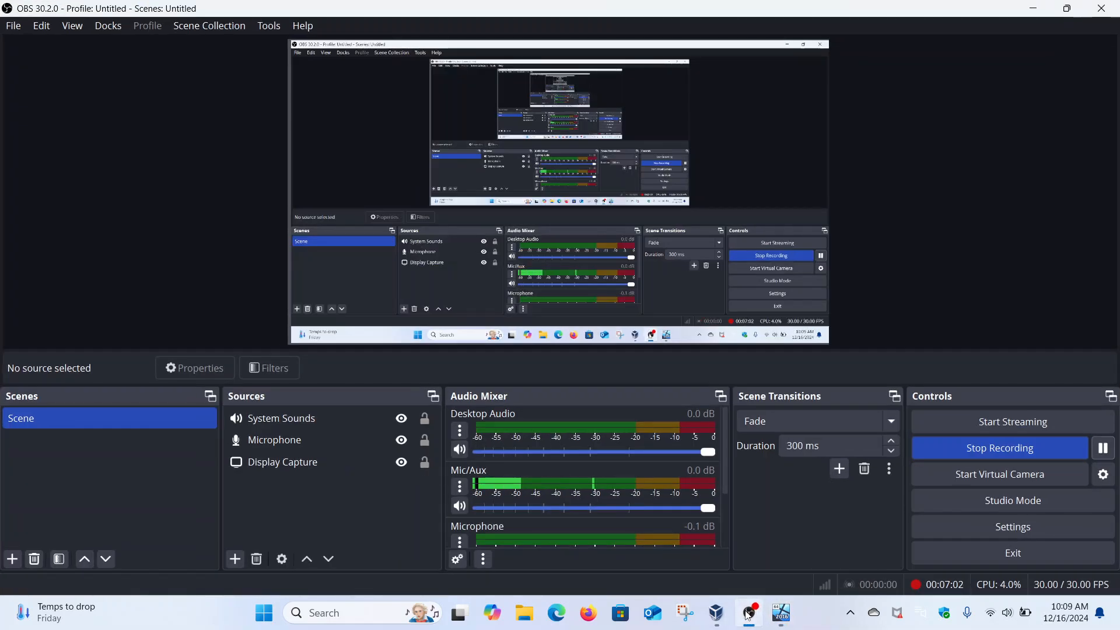
{"action": "left_click", "coordinate": [748, 612]}
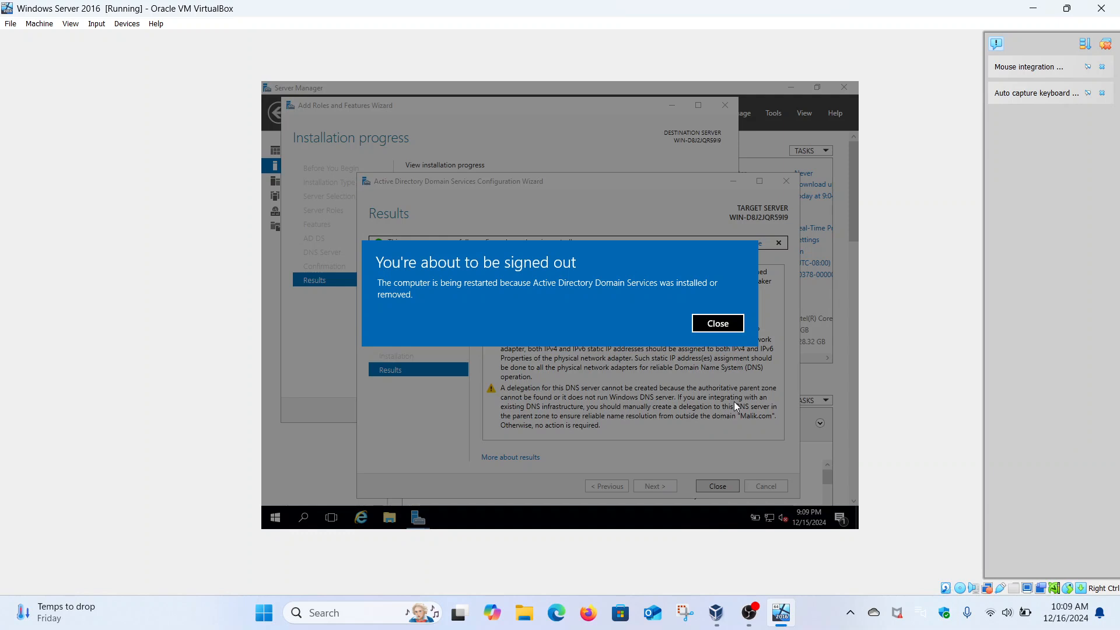
Dismiss the sign-out notice and close the domain services configuration and role installation wizards
{"action": "left_click", "coordinate": [714, 322]}
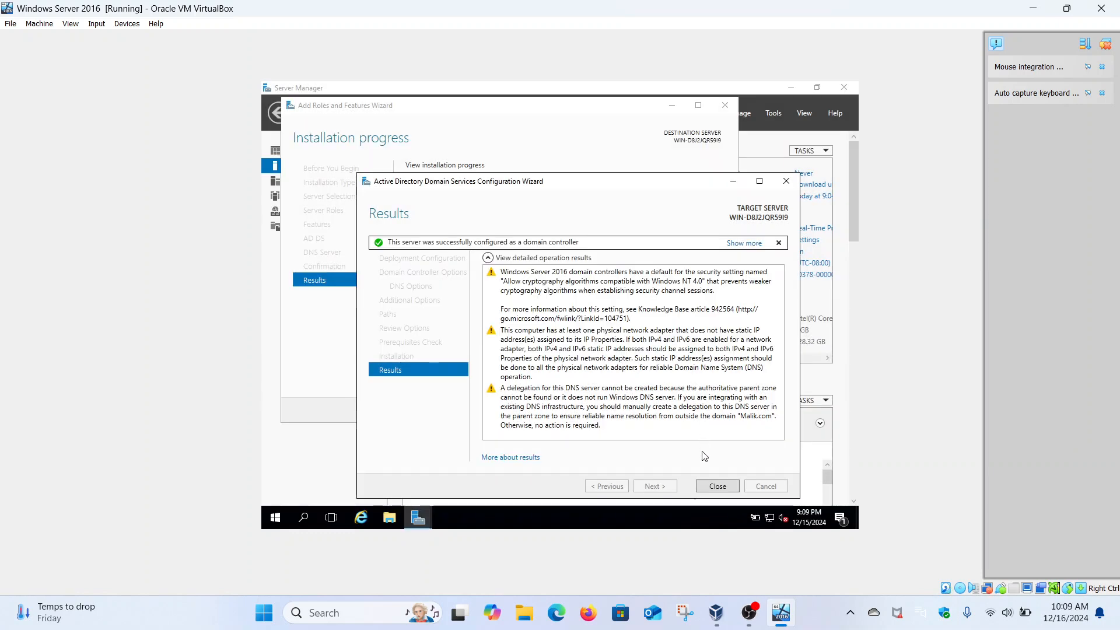
{"action": "left_click", "coordinate": [713, 485]}
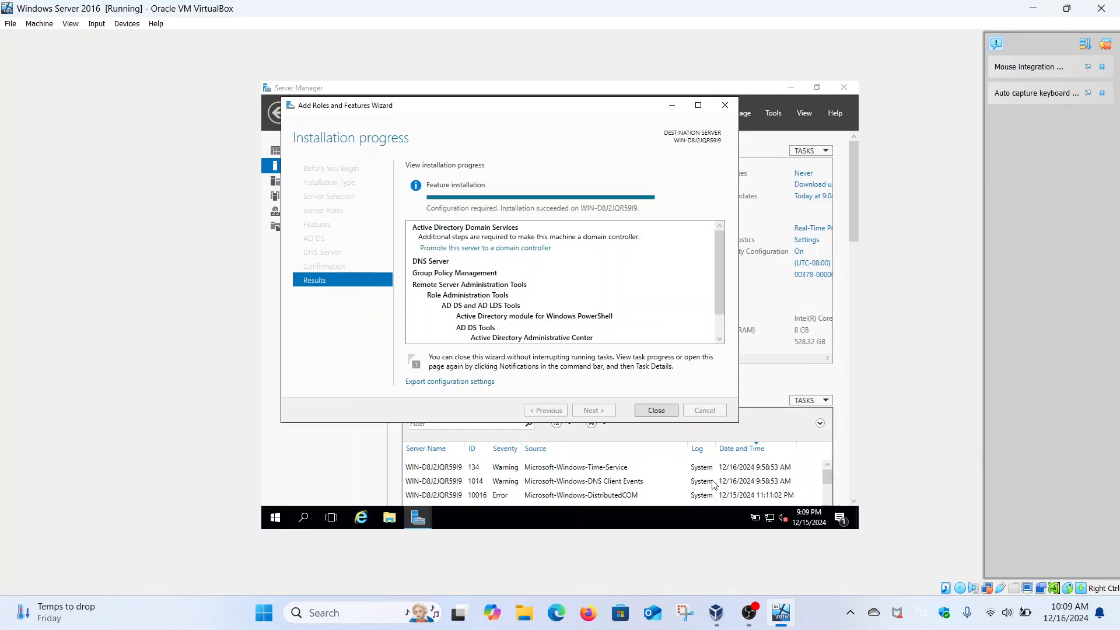
{"action": "left_click", "coordinate": [661, 410]}
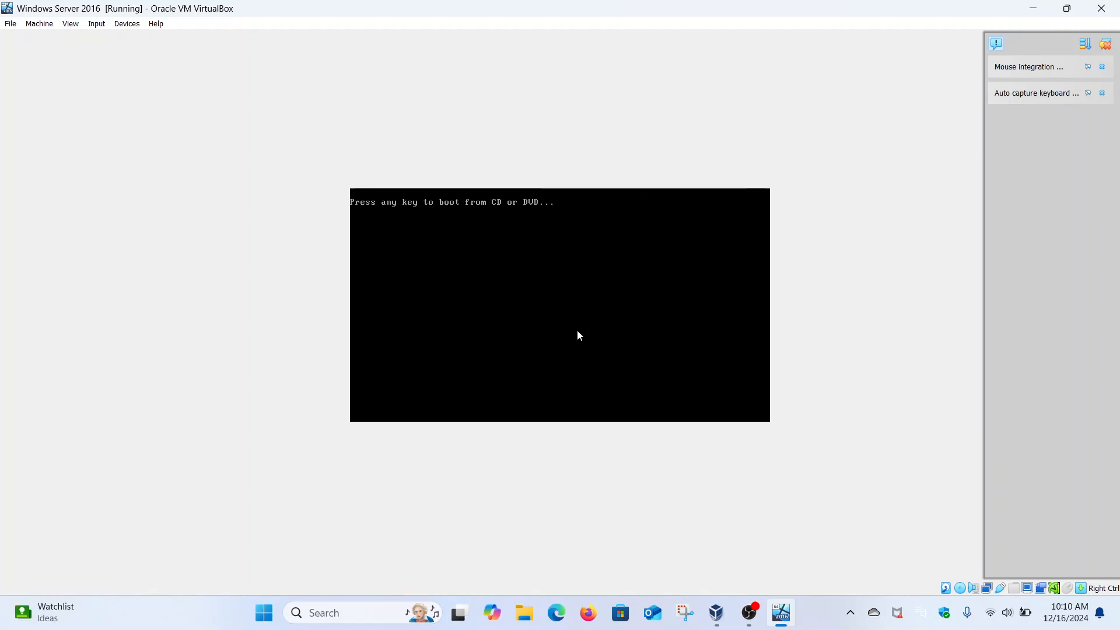
{"action": "key", "text": "Return"}
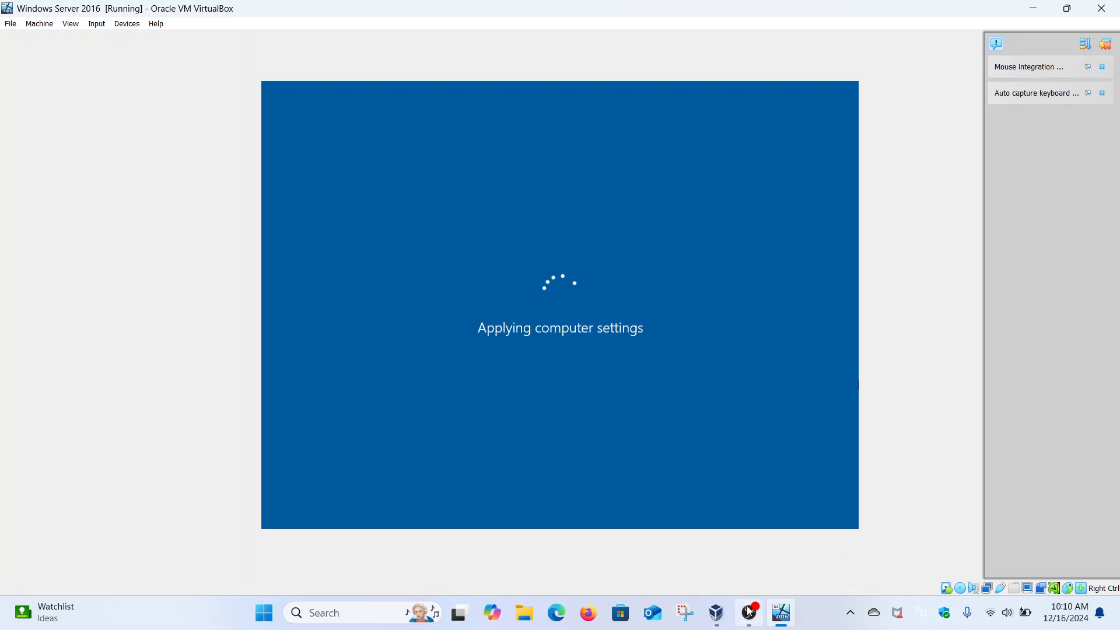
{"action": "mouse_move", "coordinate": [750, 615]}
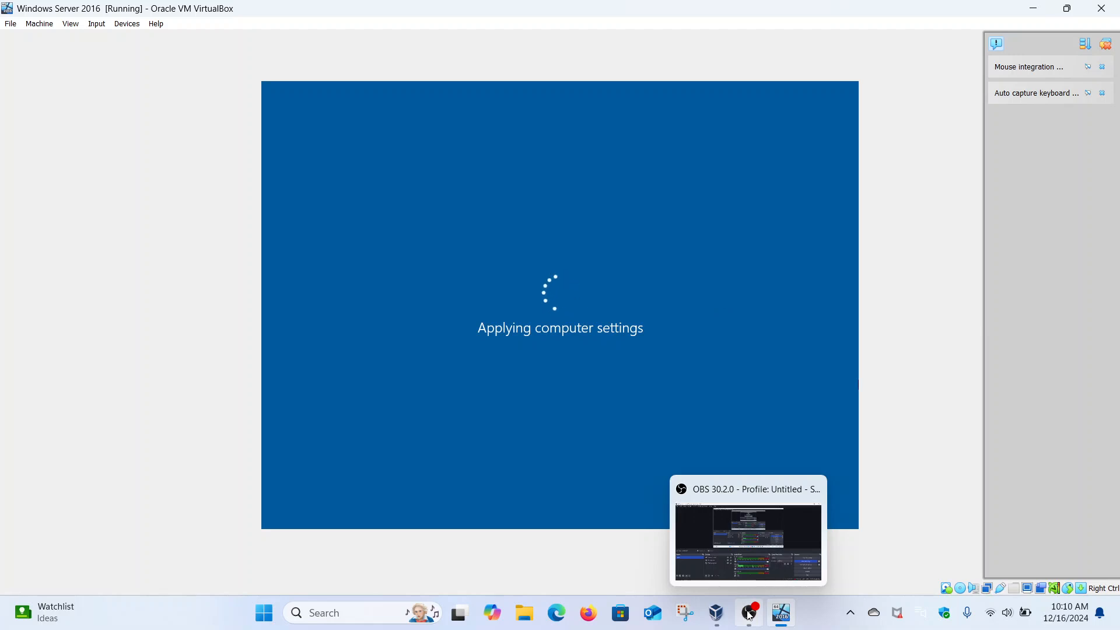
{"action": "left_click", "coordinate": [749, 615]}
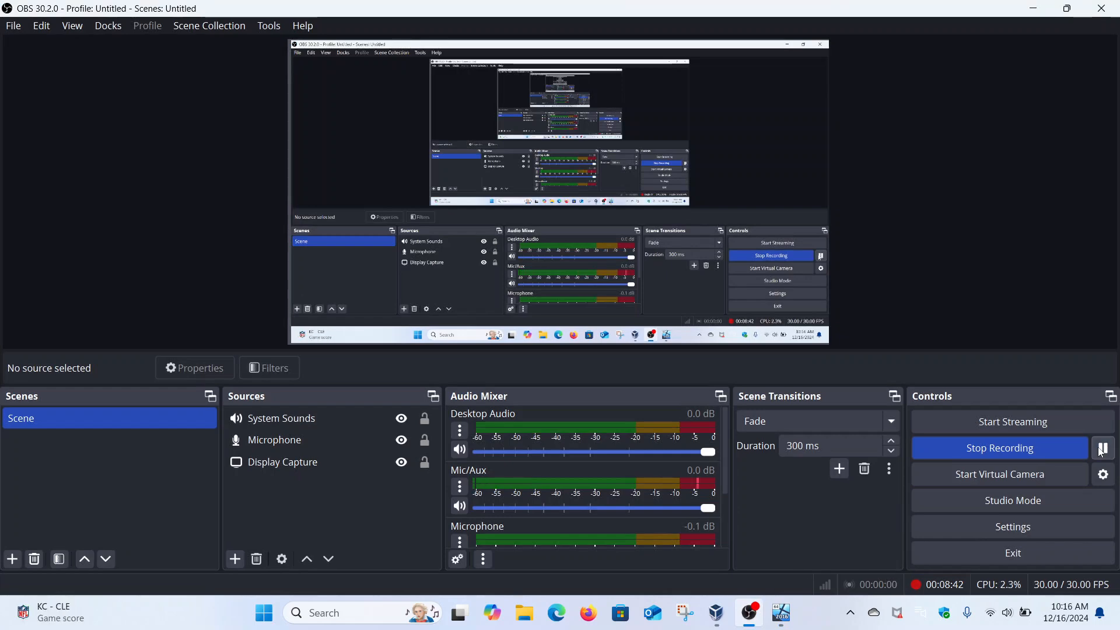
{"action": "left_click", "coordinate": [1032, 8]}
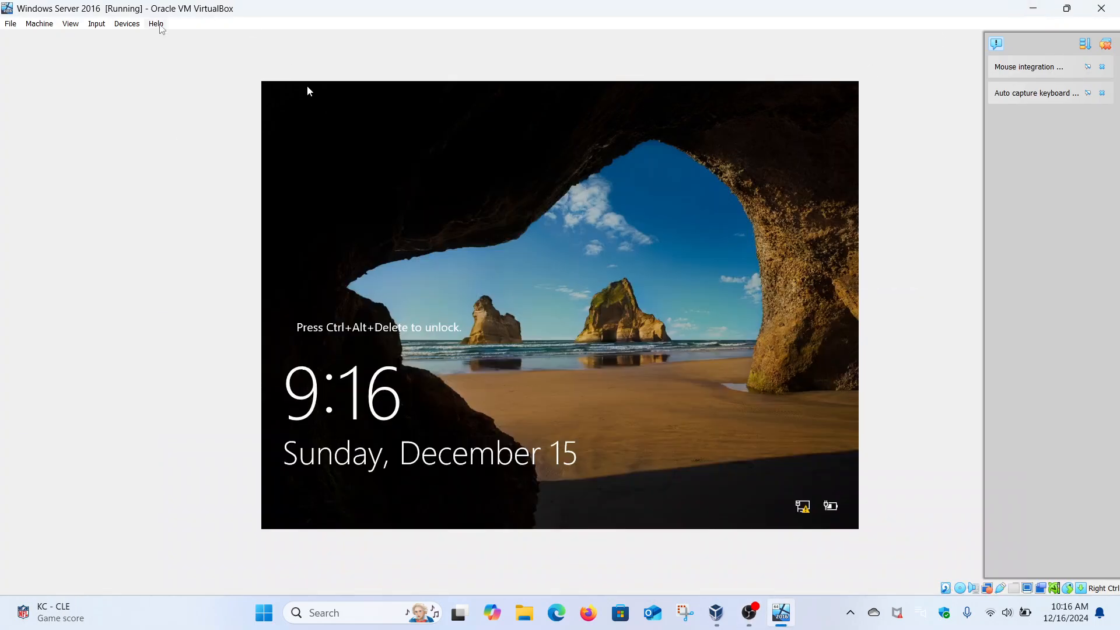
Unlock the restarted virtual machine and sign in as MALIK\Administrator with the account password
{"action": "left_click", "coordinate": [97, 25]}
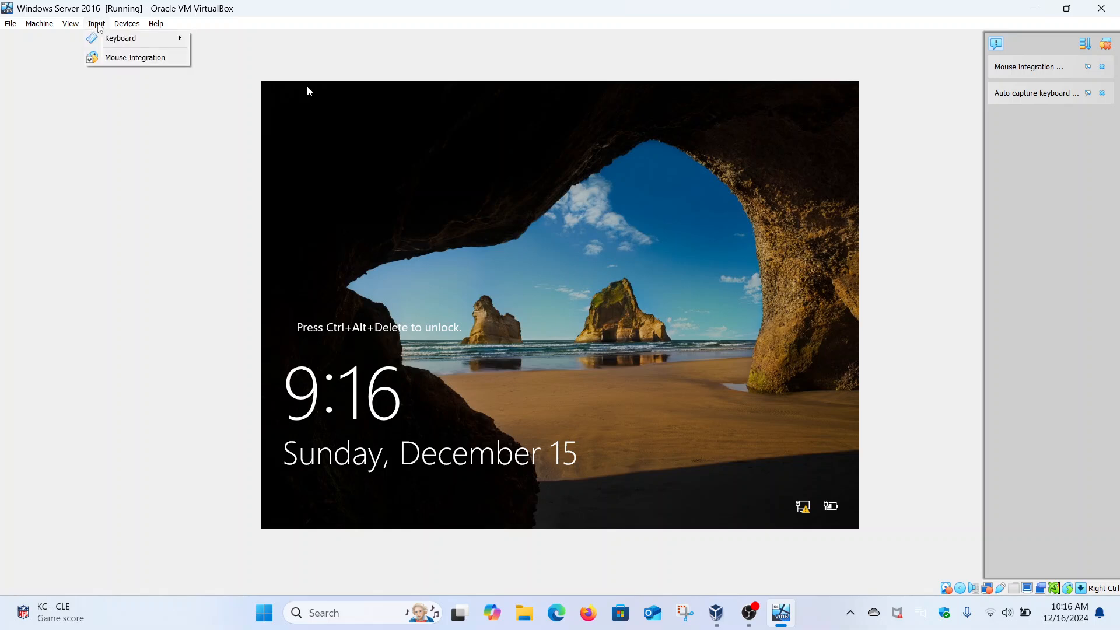
{"action": "mouse_move", "coordinate": [117, 39]}
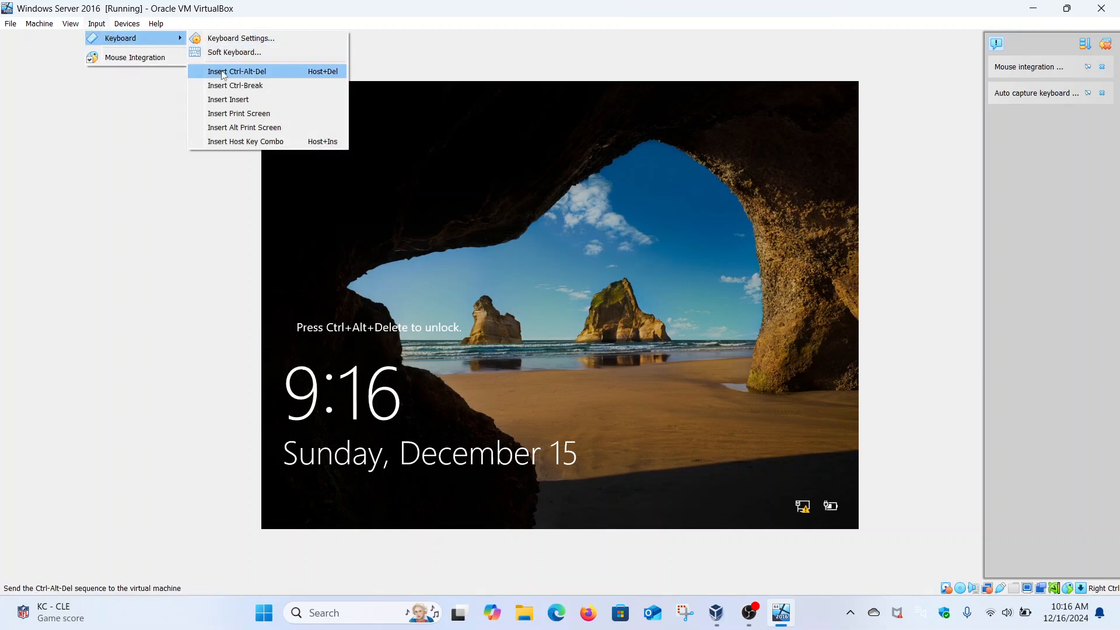
{"action": "left_click", "coordinate": [228, 72]}
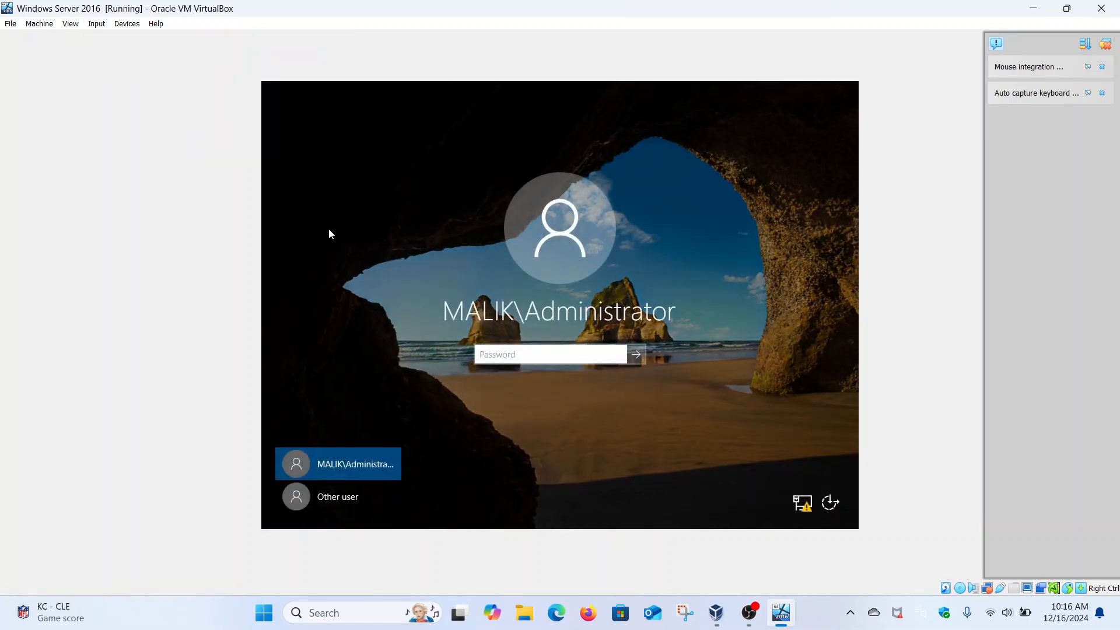
{"action": "type", "text": "•••••••••••"}
{"action": "key", "text": "Return"}
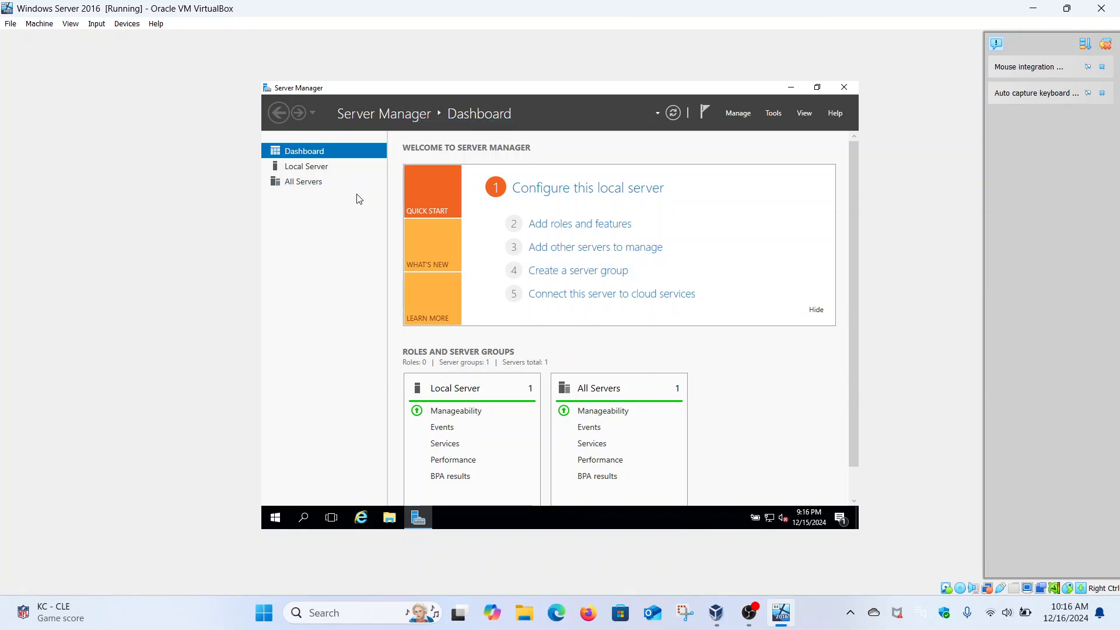
Examine the local server's properties, including its computer name and domain membership
{"action": "left_click", "coordinate": [324, 172]}
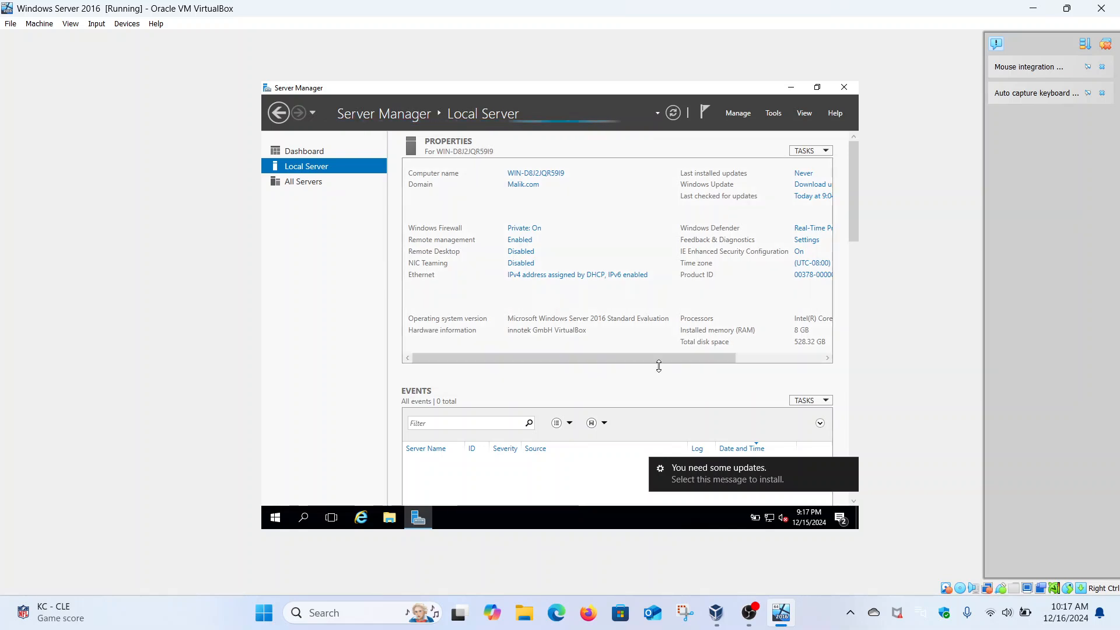
{"action": "left_click_drag", "start_coordinate": [580, 352], "coordinate": [527, 367]}
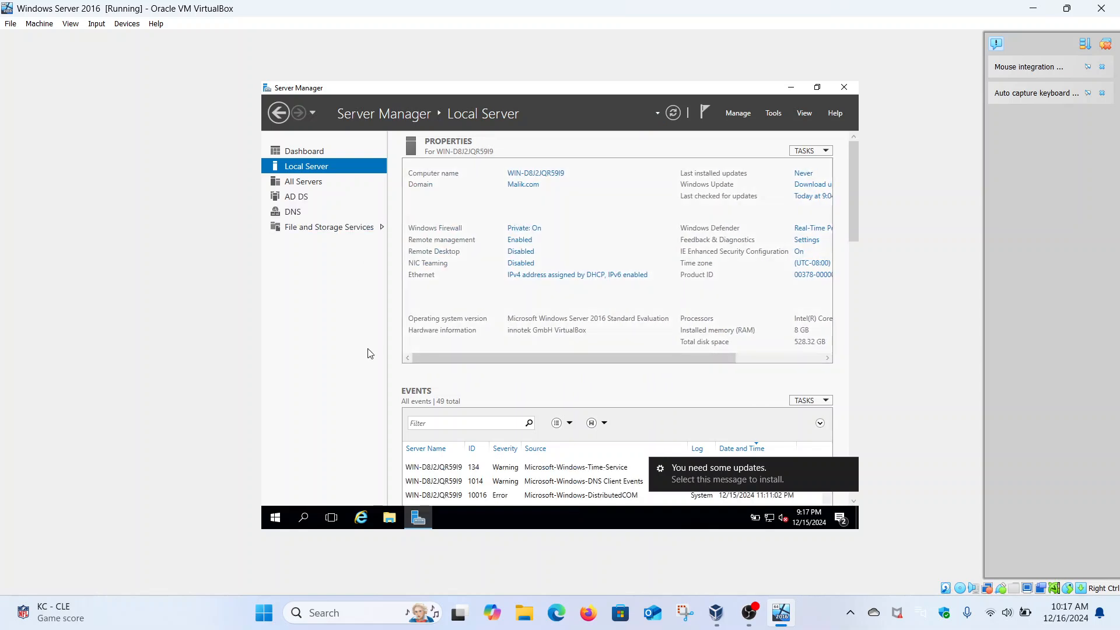
Open Command Prompt in the server and run ipconfig /all to list the full network configuration
{"action": "left_click", "coordinate": [276, 522]}
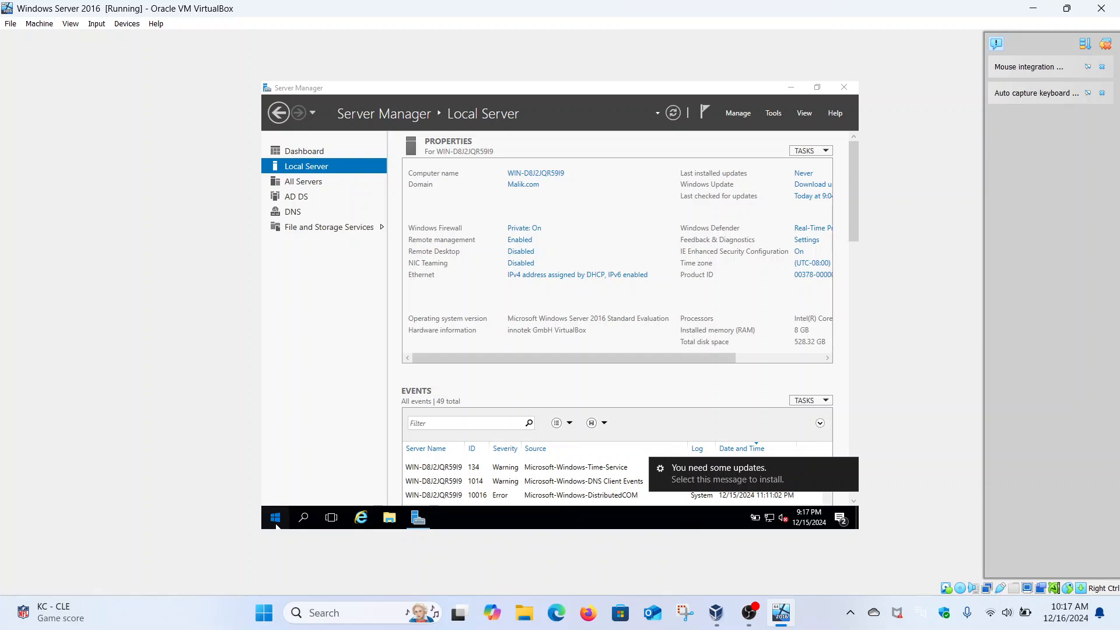
{"action": "type", "text": "c"}
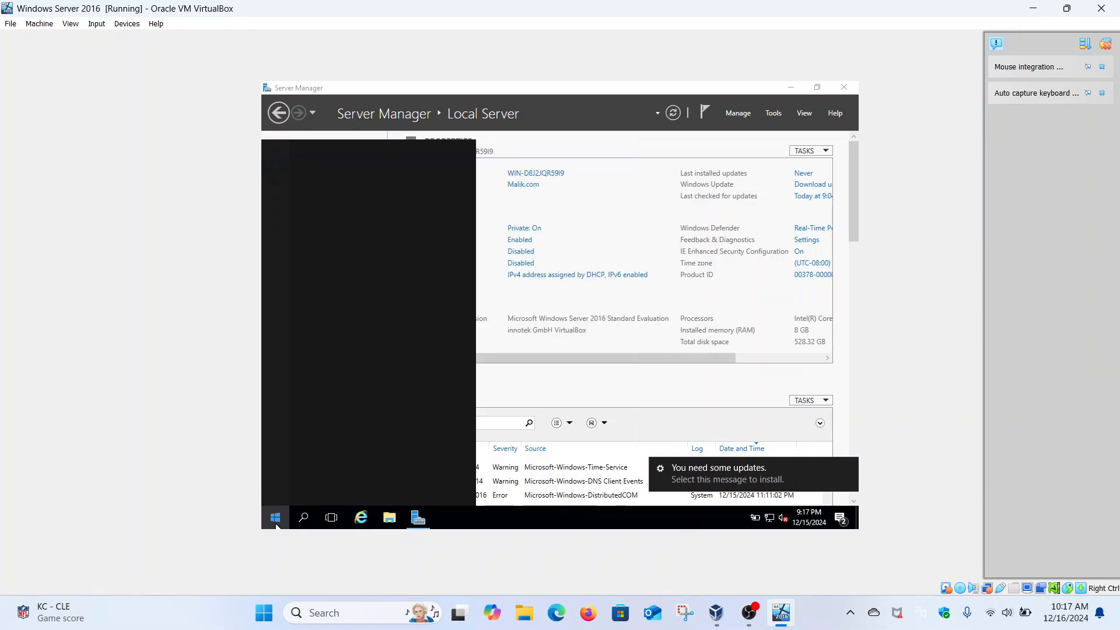
{"action": "type", "text": "md"}
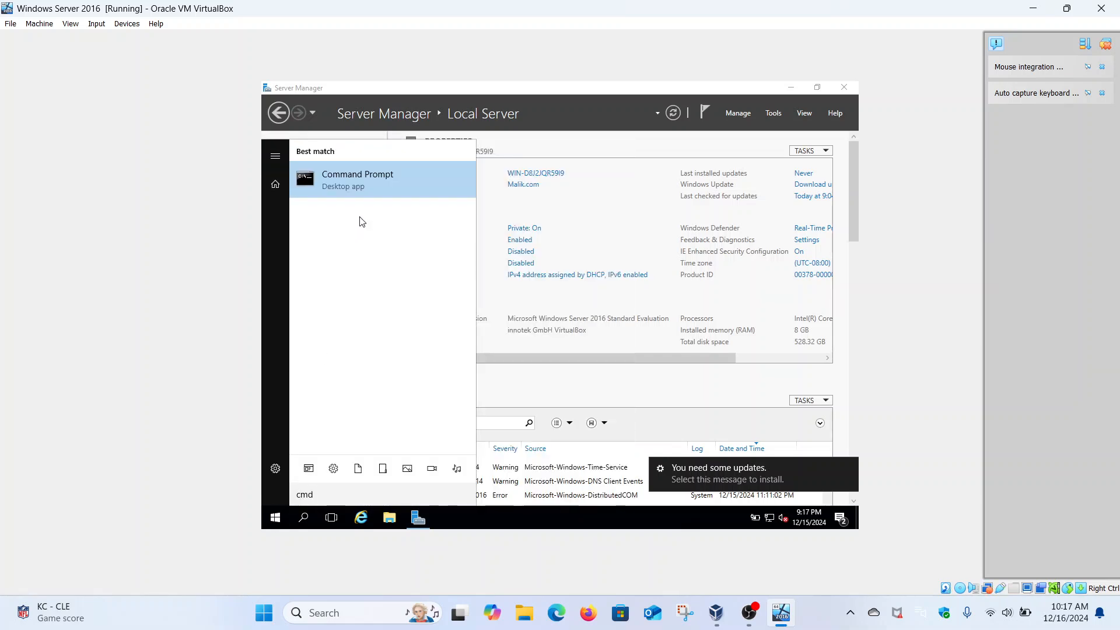
{"action": "left_click", "coordinate": [362, 184]}
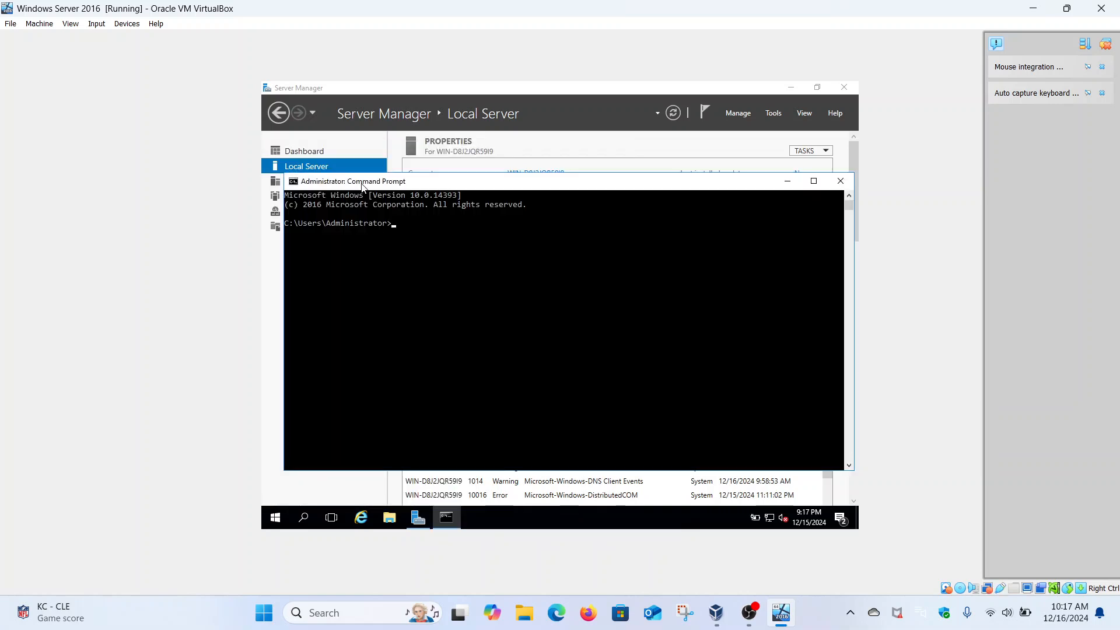
{"action": "type", "text": "ipconfig"}
{"action": "type", "text": "all"}
{"action": "key", "text": "Return"}
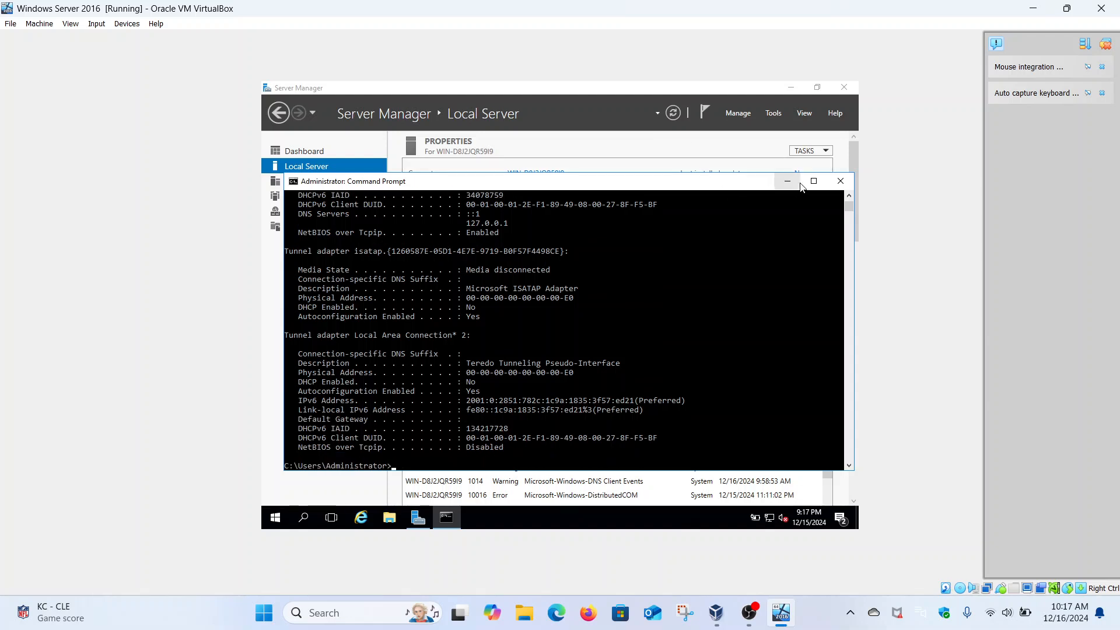
Maximize the command window, examine the Ethernet adapter's IPv4 and IPv6 addresses, and minimize the window
{"action": "left_click", "coordinate": [813, 180]}
{"action": "scroll", "coordinate": [497, 251], "scroll_direction": "up", "scroll_amount": 6}
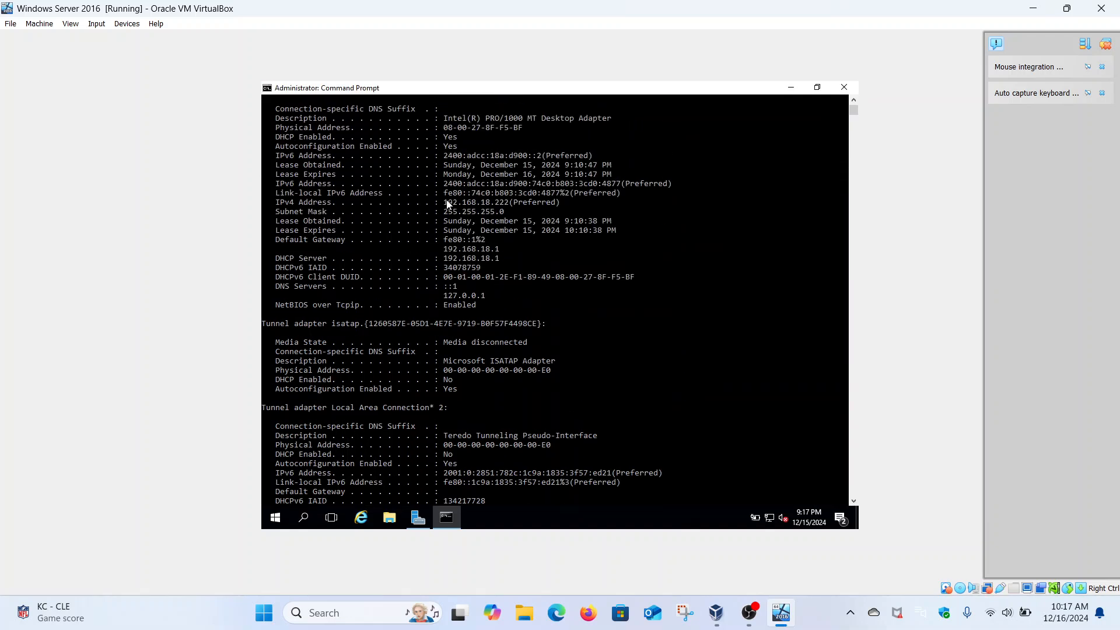
{"action": "left_click_drag", "start_coordinate": [447, 200], "coordinate": [508, 207]}
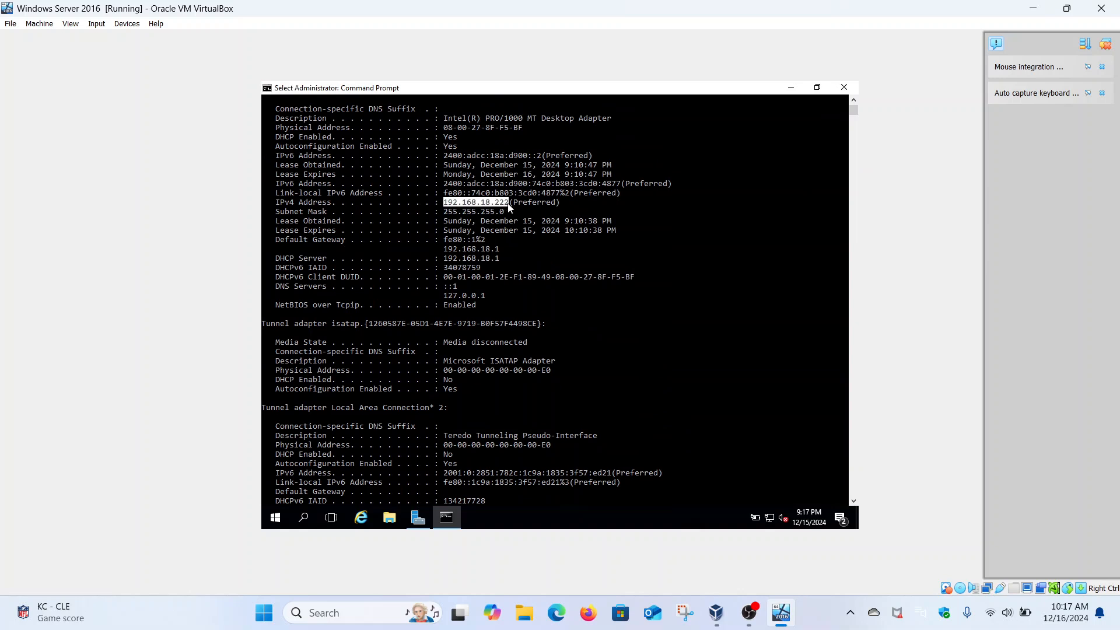
{"action": "left_click", "coordinate": [507, 205]}
{"action": "left_click_drag", "start_coordinate": [447, 185], "coordinate": [635, 191]}
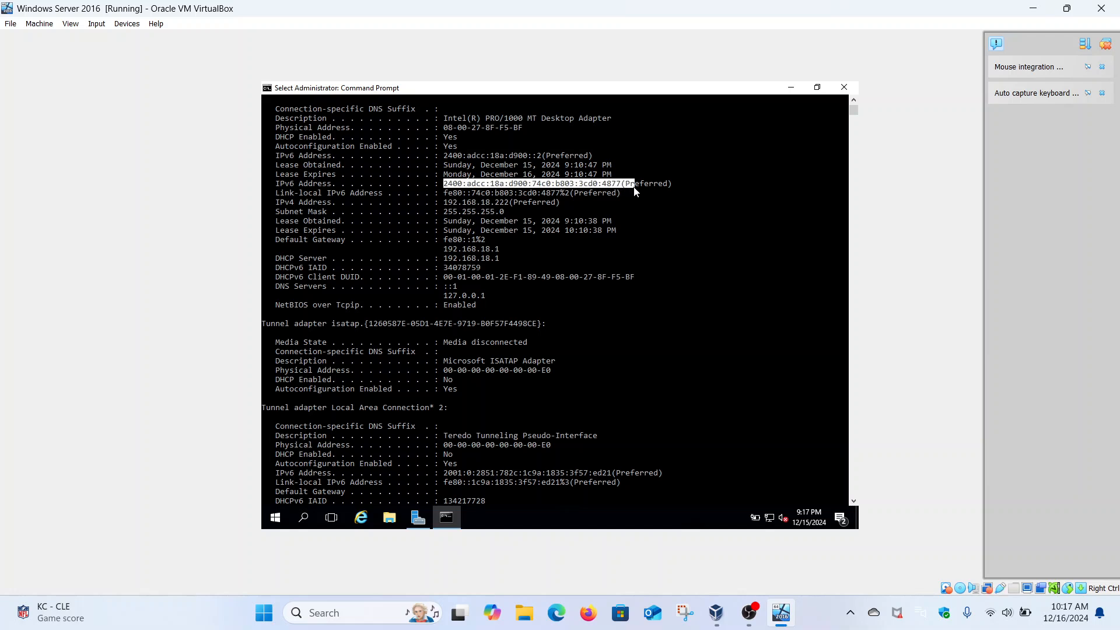
{"action": "left_click_drag", "start_coordinate": [440, 156], "coordinate": [541, 162]}
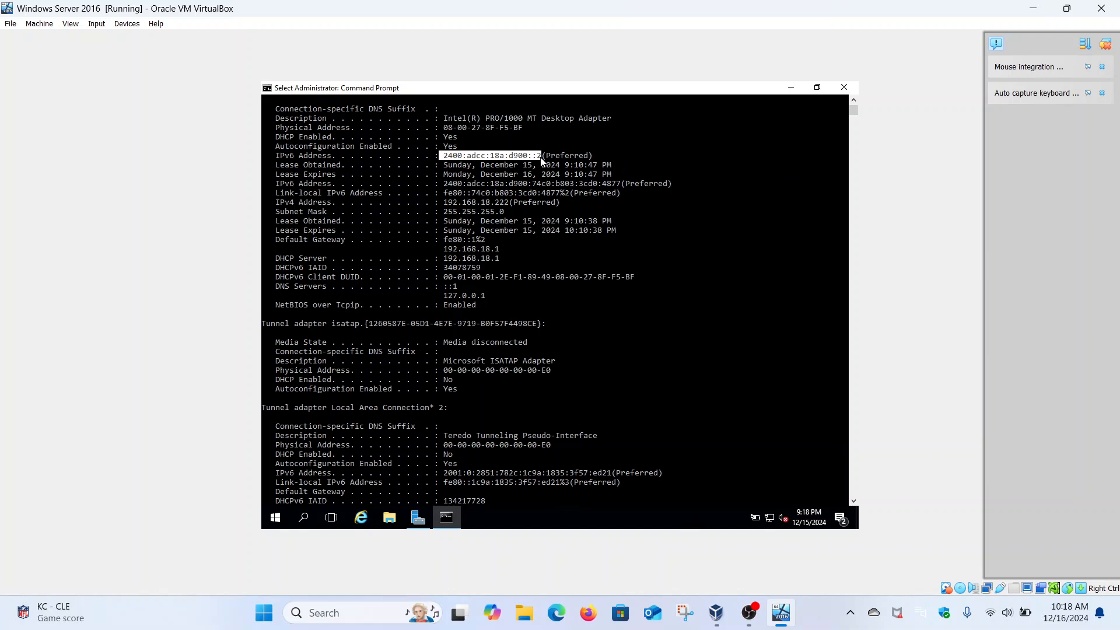
{"action": "scroll", "coordinate": [541, 158], "scroll_direction": "up", "scroll_amount": 5}
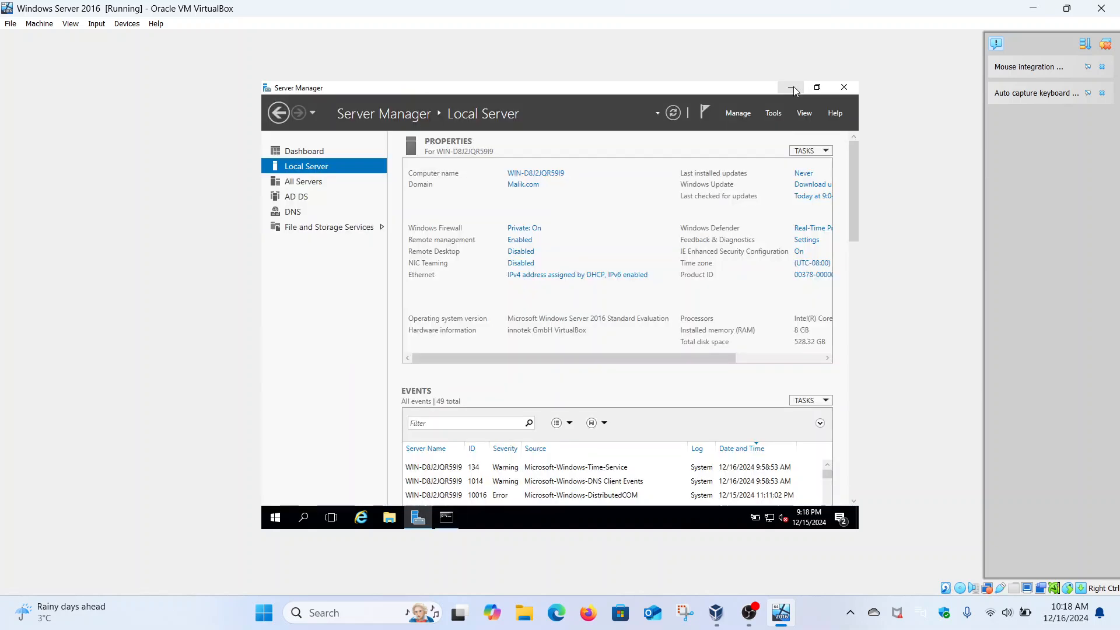
{"action": "left_click", "coordinate": [792, 87]}
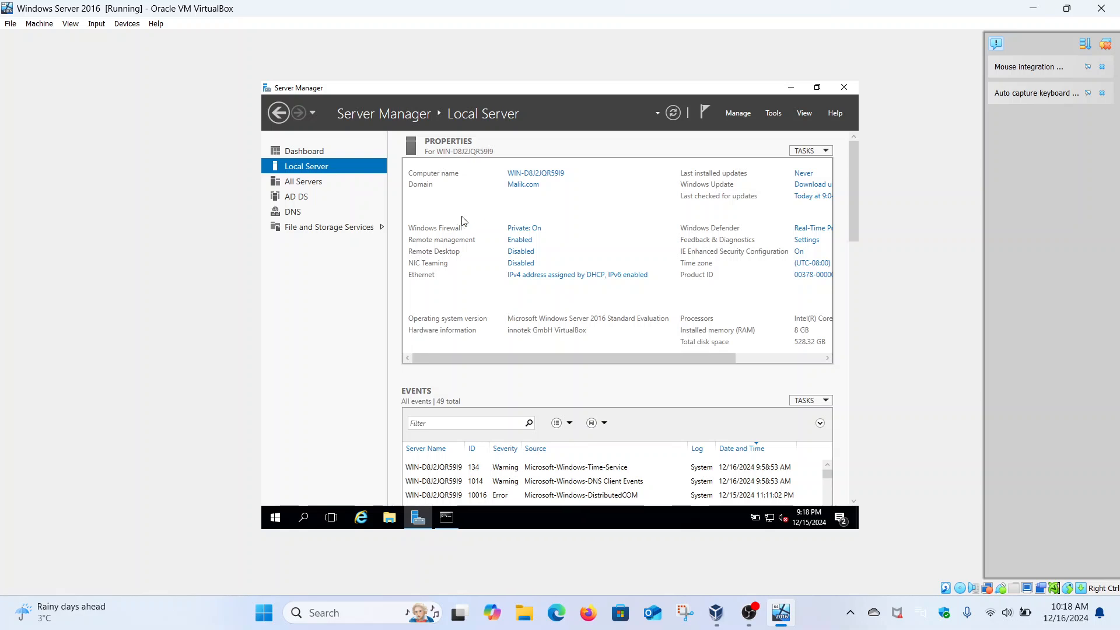
Rename the domain controller to Security-Hacker, accepting the warning about renaming domain controllers
{"action": "left_click", "coordinate": [531, 175]}
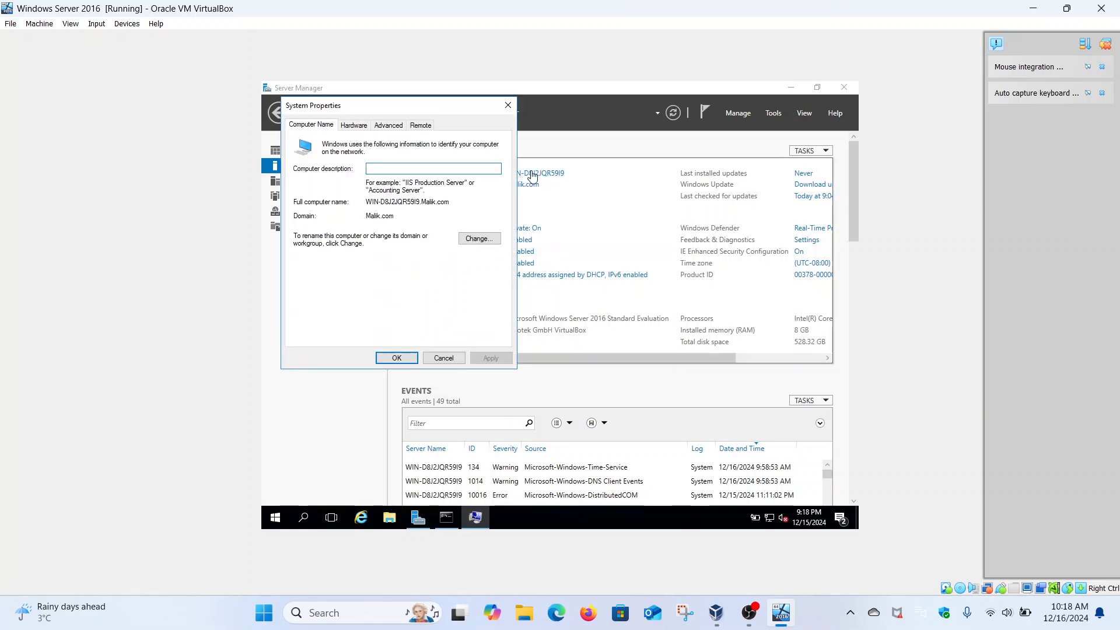
{"action": "left_click", "coordinate": [489, 241]}
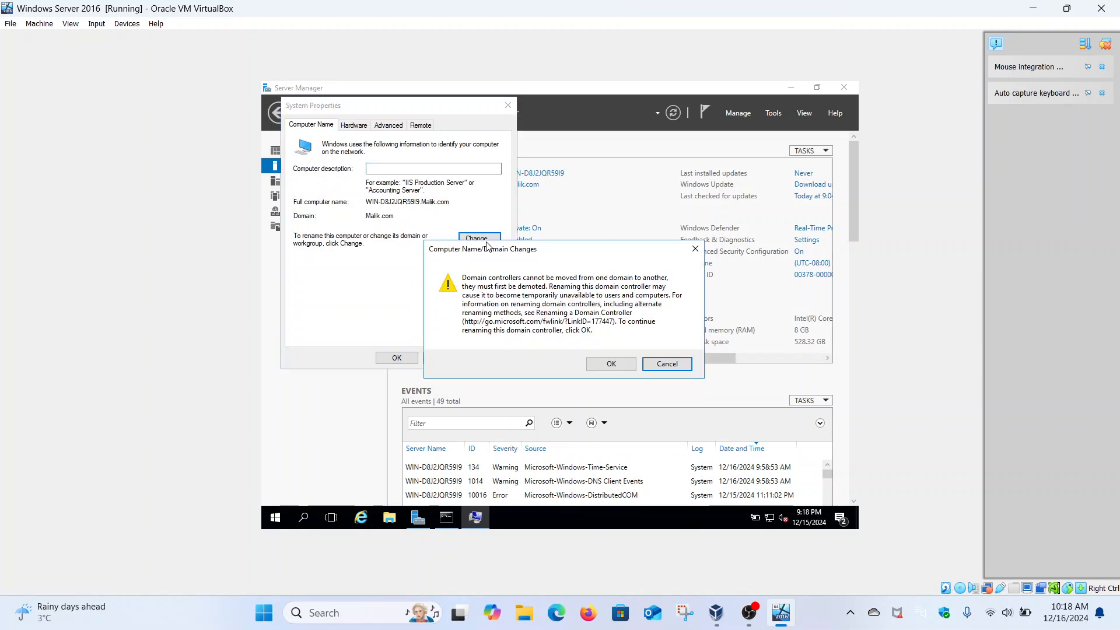
{"action": "left_click", "coordinate": [610, 363]}
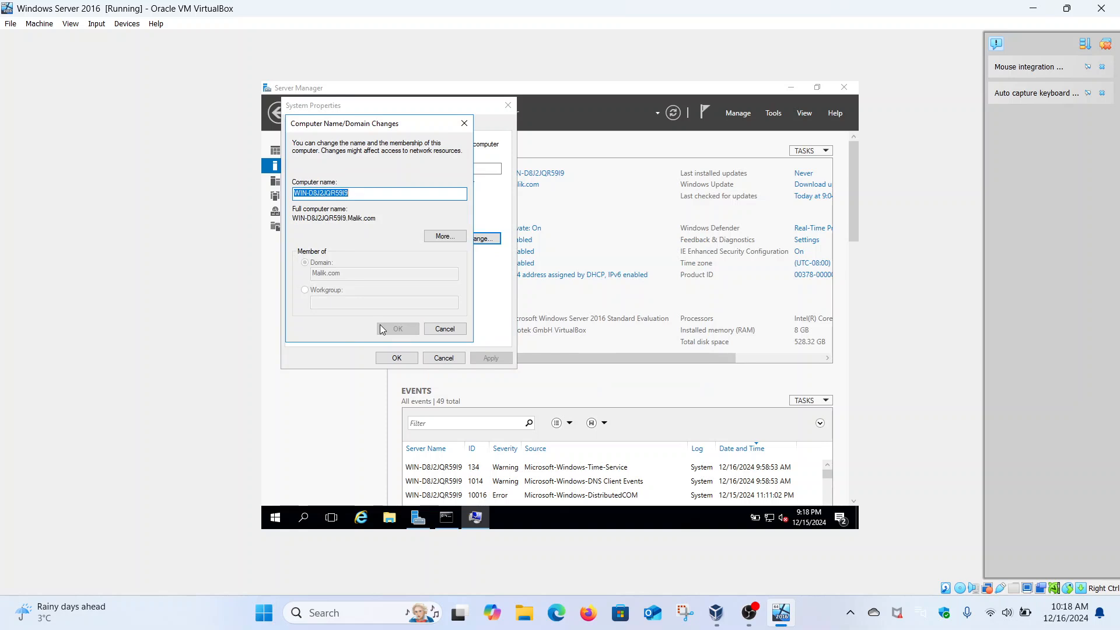
{"action": "key", "text": "BackSpace"}
{"action": "type", "text": "Security"}
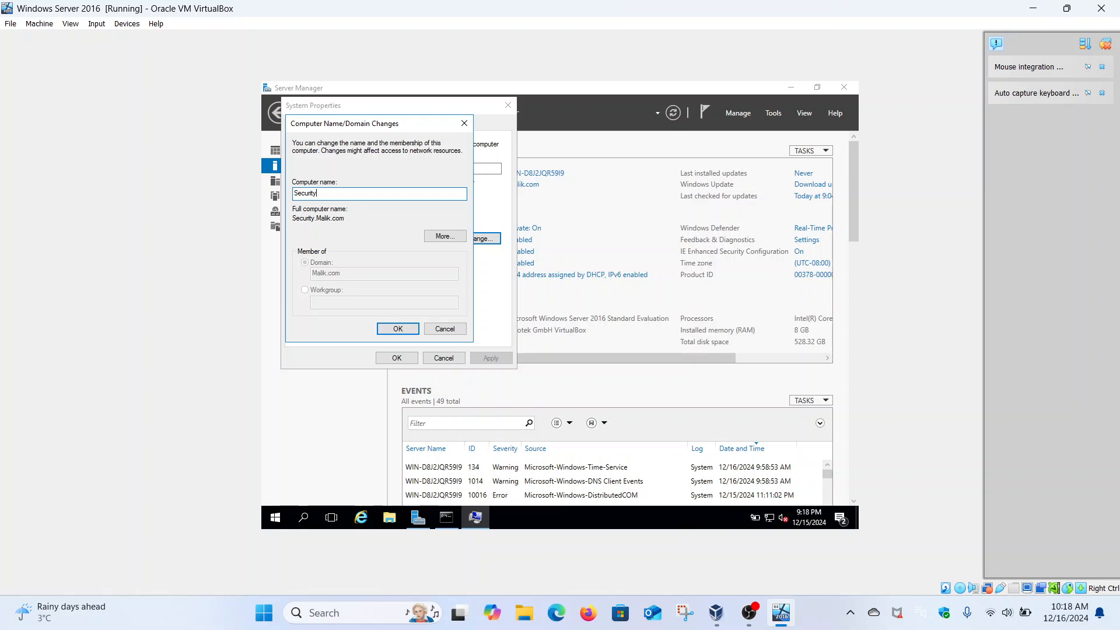
{"action": "type", "text": "-Hacker"}
{"action": "left_click", "coordinate": [388, 328]}
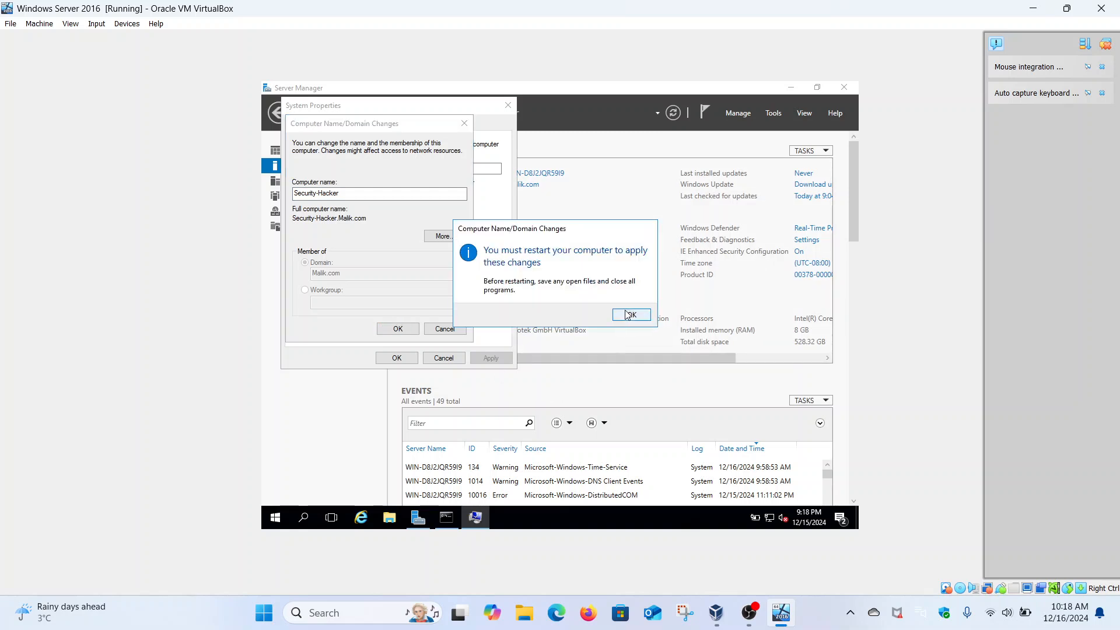
Acknowledge the restart notice, close the system properties, and restart the server immediately to apply the new computer name
{"action": "left_click", "coordinate": [623, 322]}
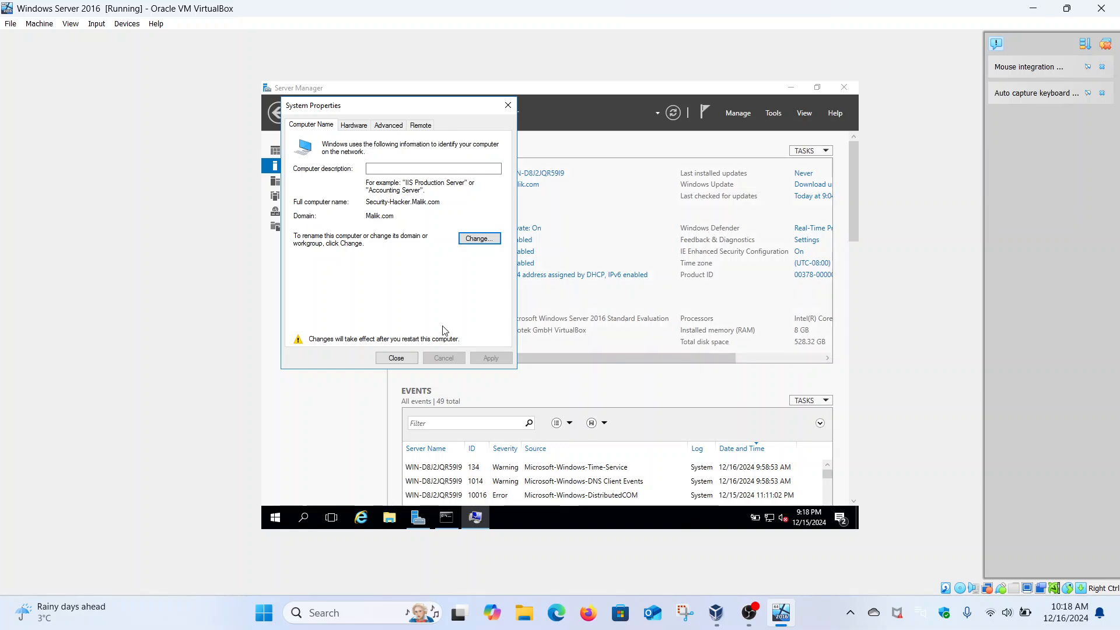
{"action": "left_click", "coordinate": [397, 360]}
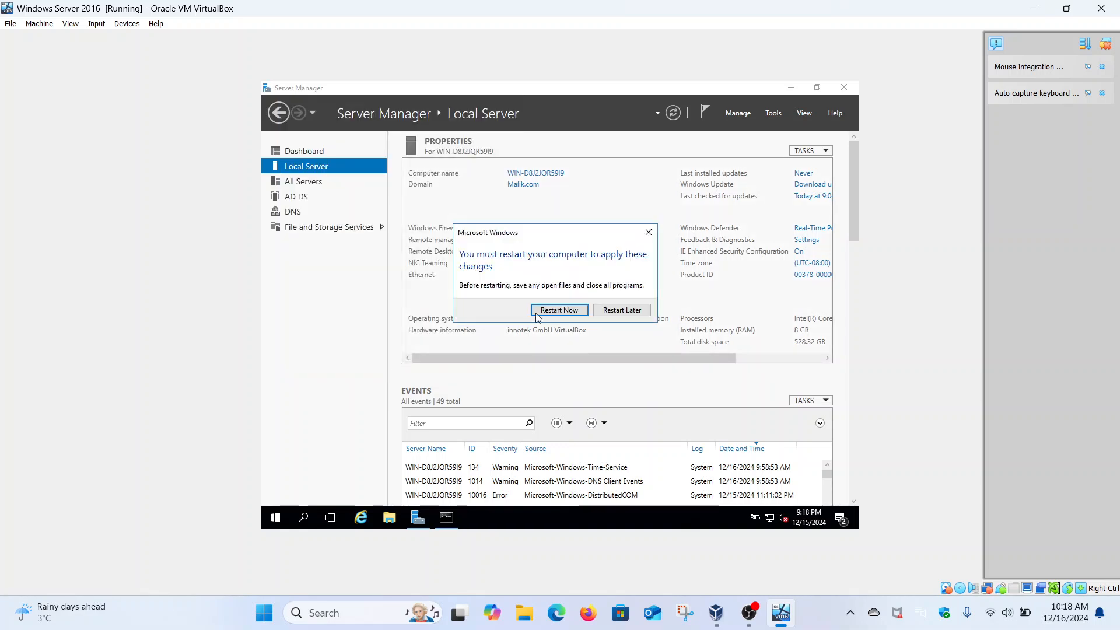
{"action": "left_click", "coordinate": [557, 311]}
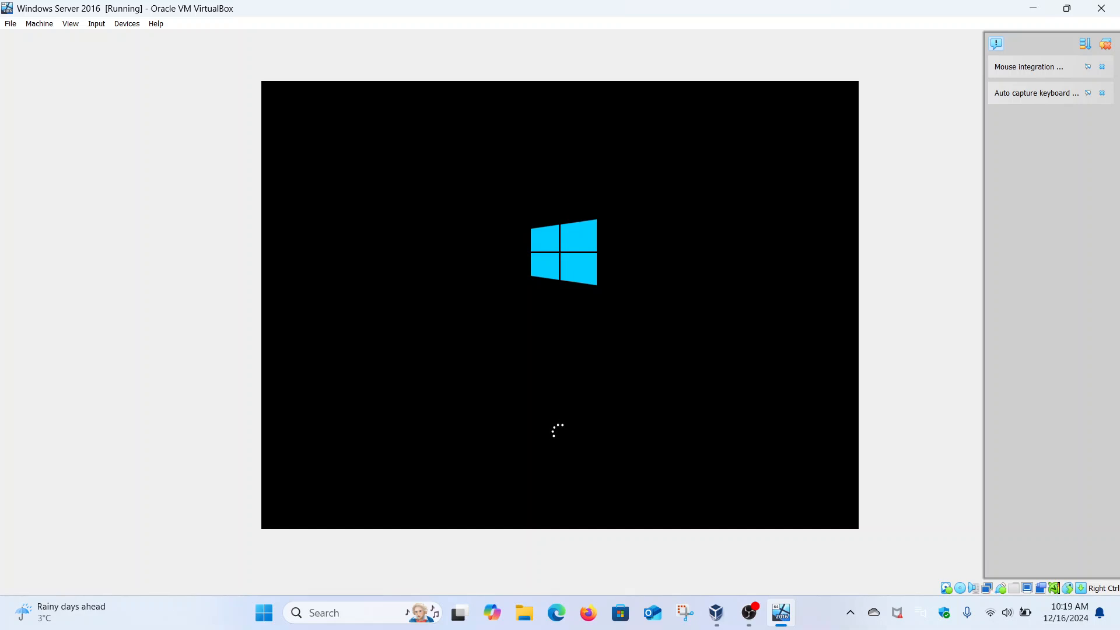
{"action": "mouse_move", "coordinate": [751, 613]}
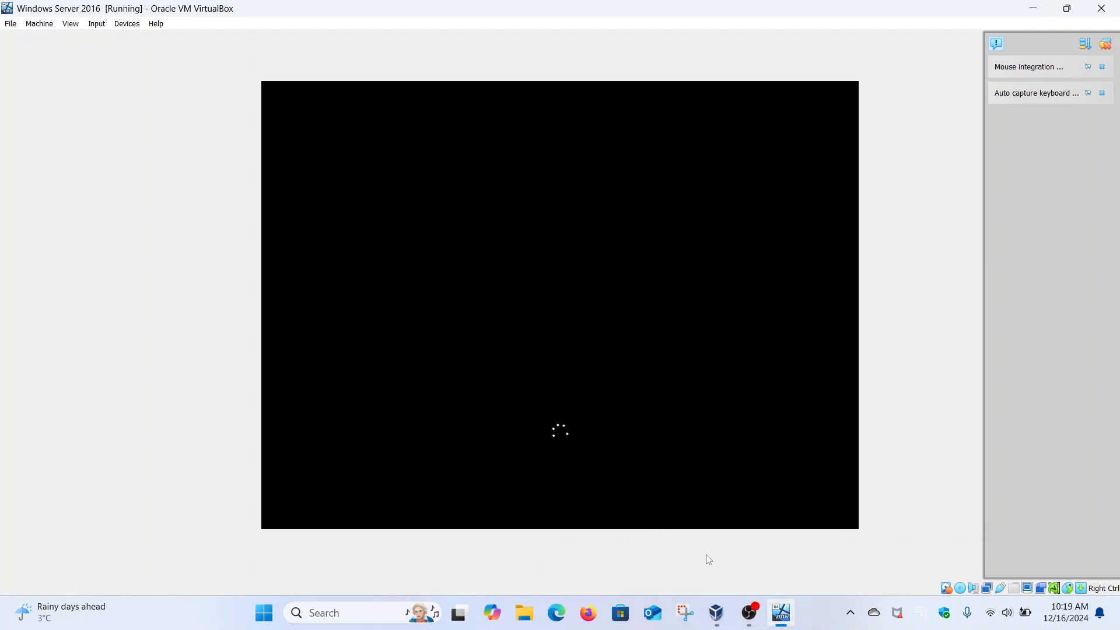
{"action": "left_click", "coordinate": [750, 612]}
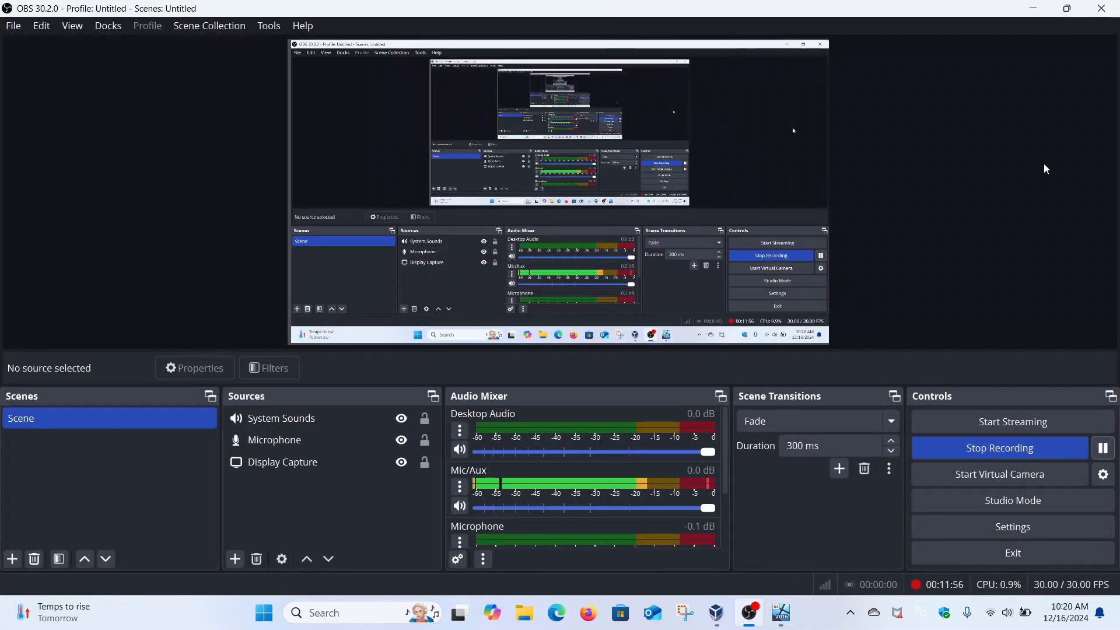
{"action": "key", "text": "alt+Tab"}
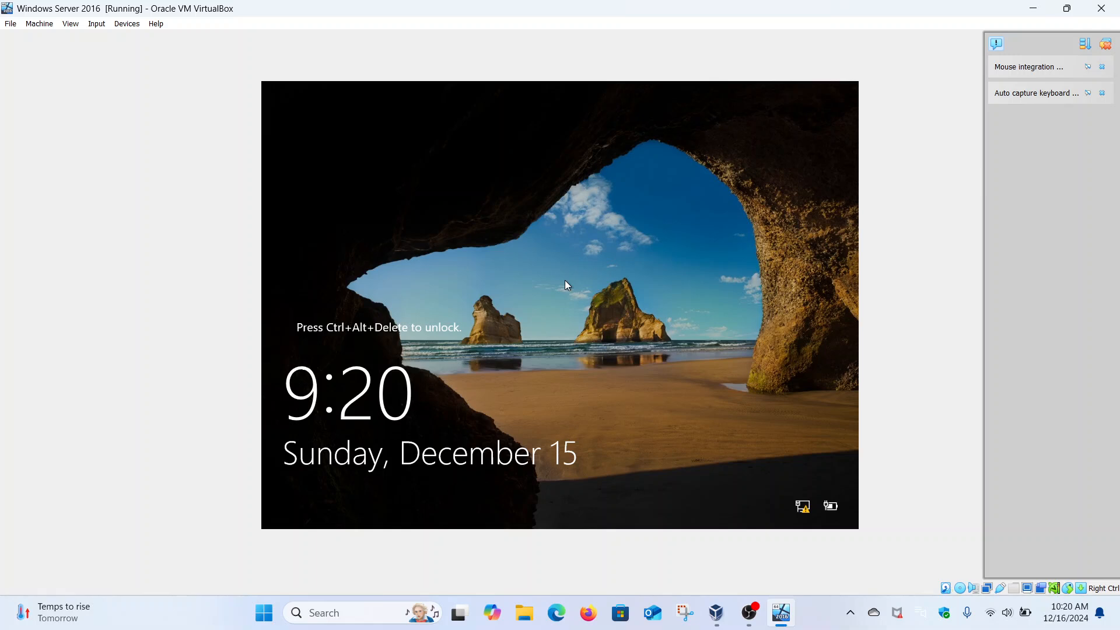
Send the Ctrl-Alt-Del combination to the virtual machine's lock screen and sign in to the server with the account password
{"action": "left_click", "coordinate": [97, 24]}
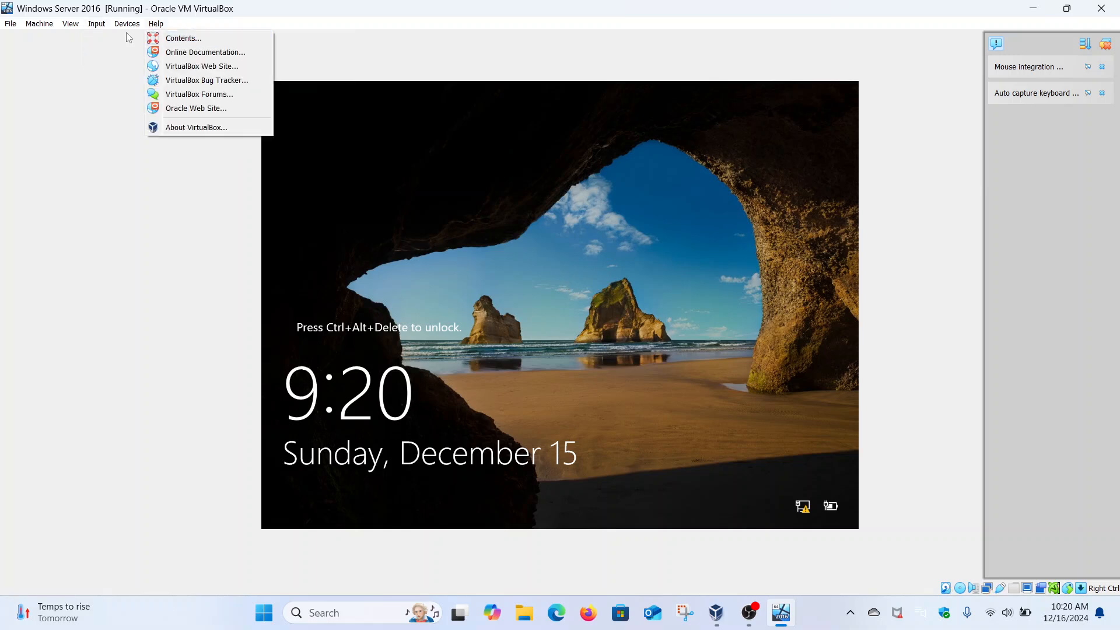
{"action": "mouse_move", "coordinate": [96, 24]}
{"action": "mouse_move", "coordinate": [128, 38]}
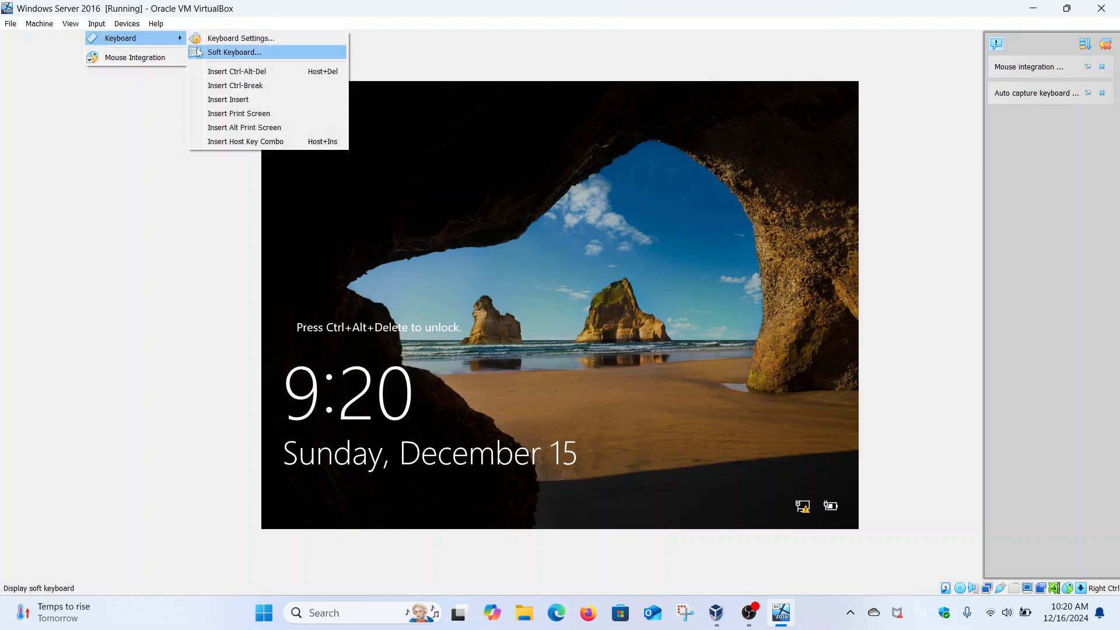
{"action": "left_click", "coordinate": [223, 71]}
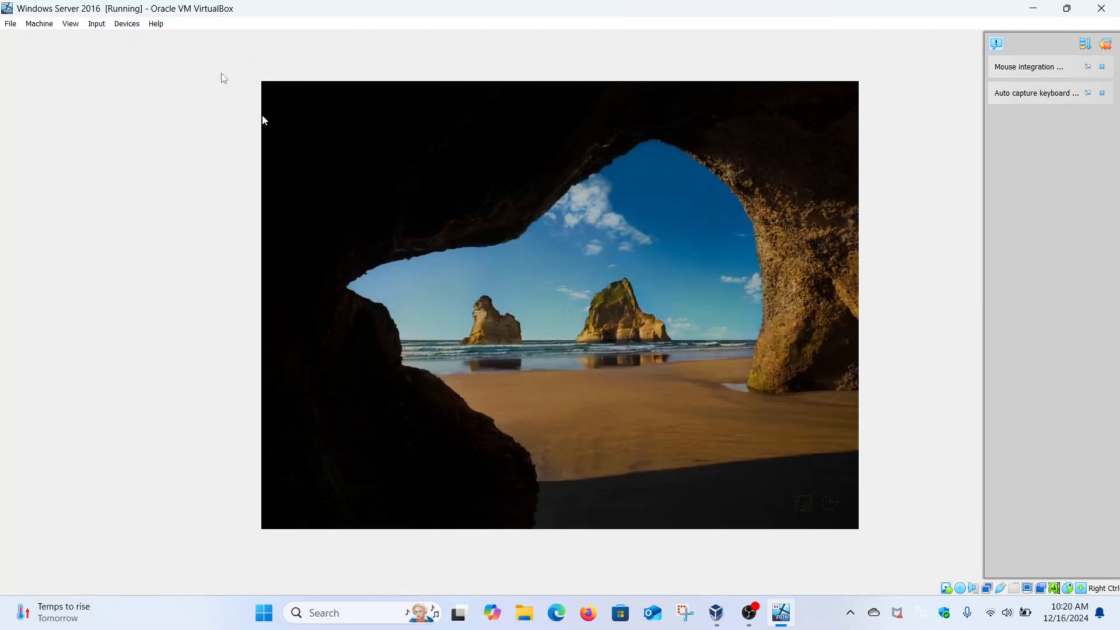
{"action": "type", "text": "••••••••••"}
{"action": "key", "text": "Return"}
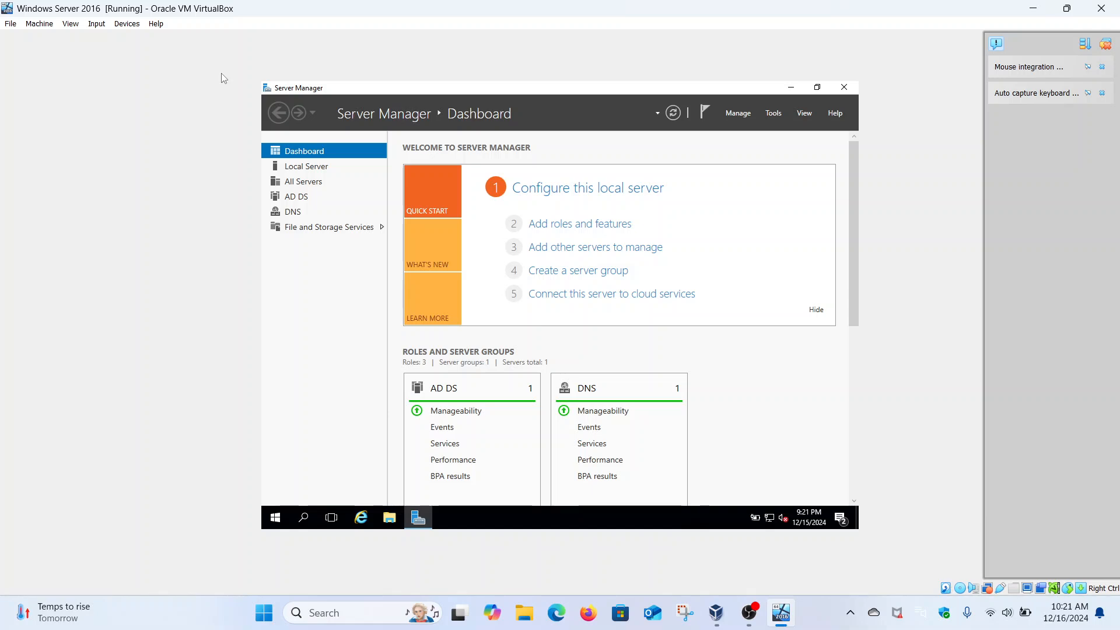
Check the computer name in the local server's properties and examine the SECURITY-HACKER server's reverse lookup zones in DNS Manager
{"action": "left_click", "coordinate": [288, 169]}
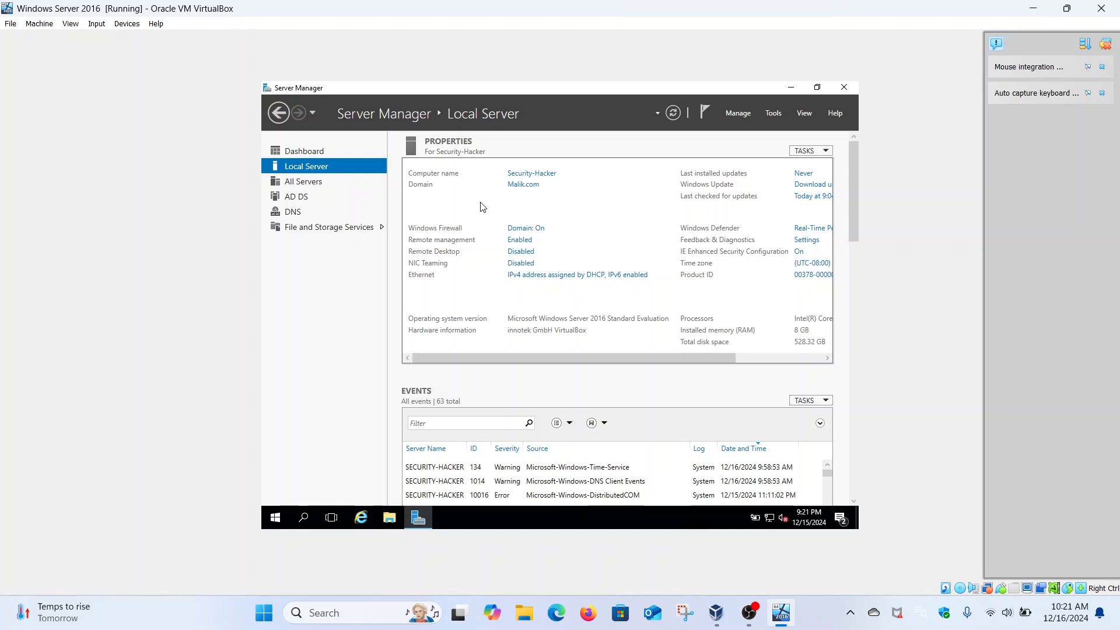
{"action": "left_click", "coordinate": [776, 114]}
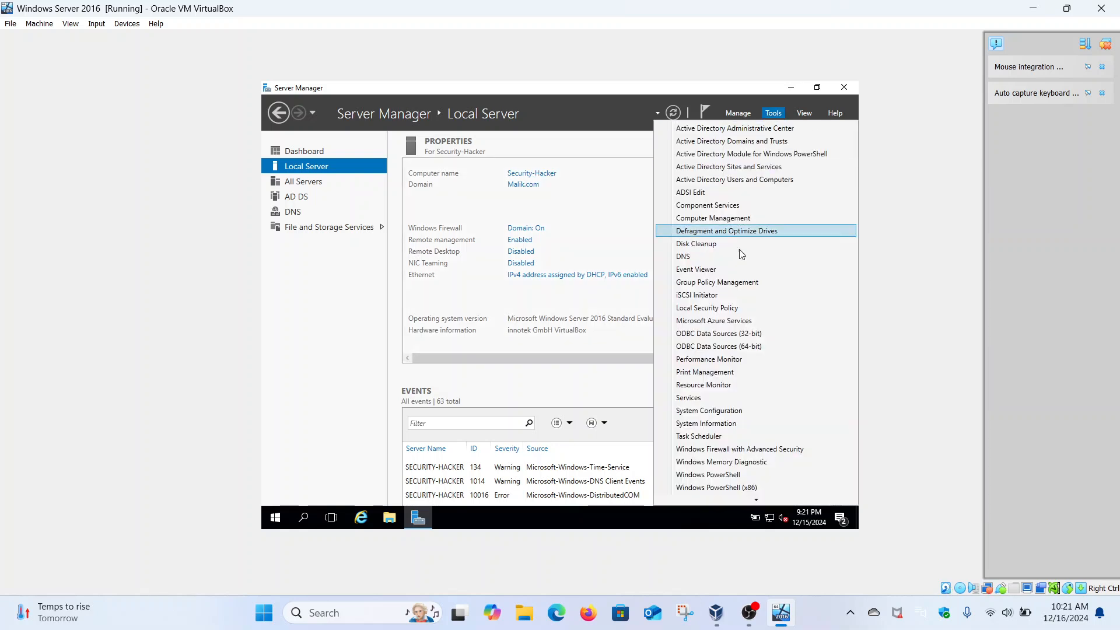
{"action": "left_click", "coordinate": [702, 253]}
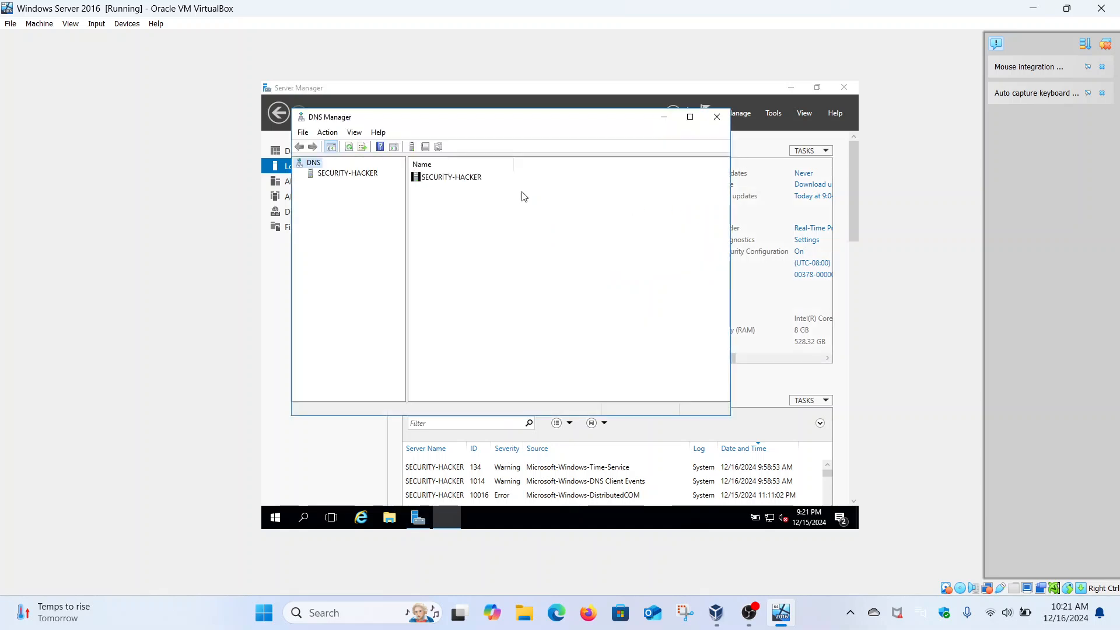
{"action": "left_click", "coordinate": [348, 174]}
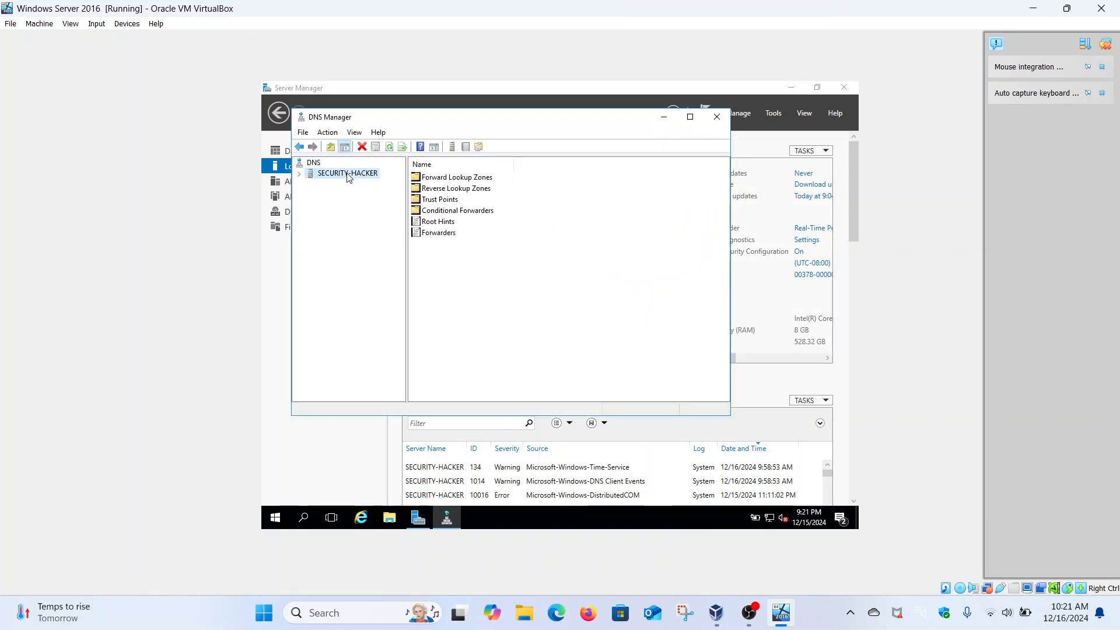
{"action": "double_click", "coordinate": [456, 189]}
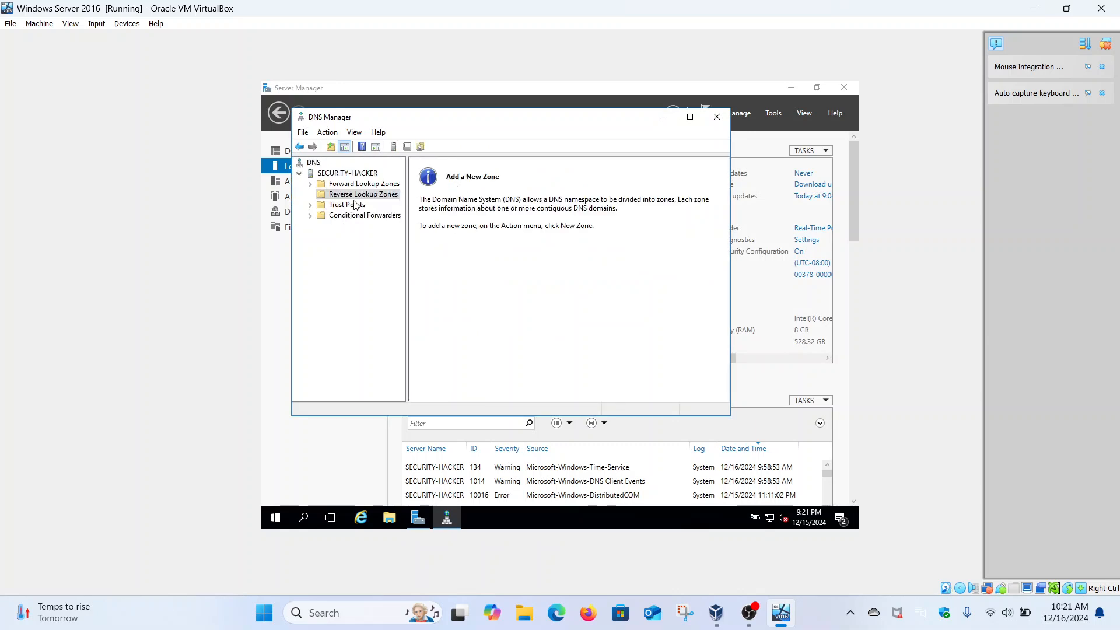
{"action": "left_click", "coordinate": [298, 147]}
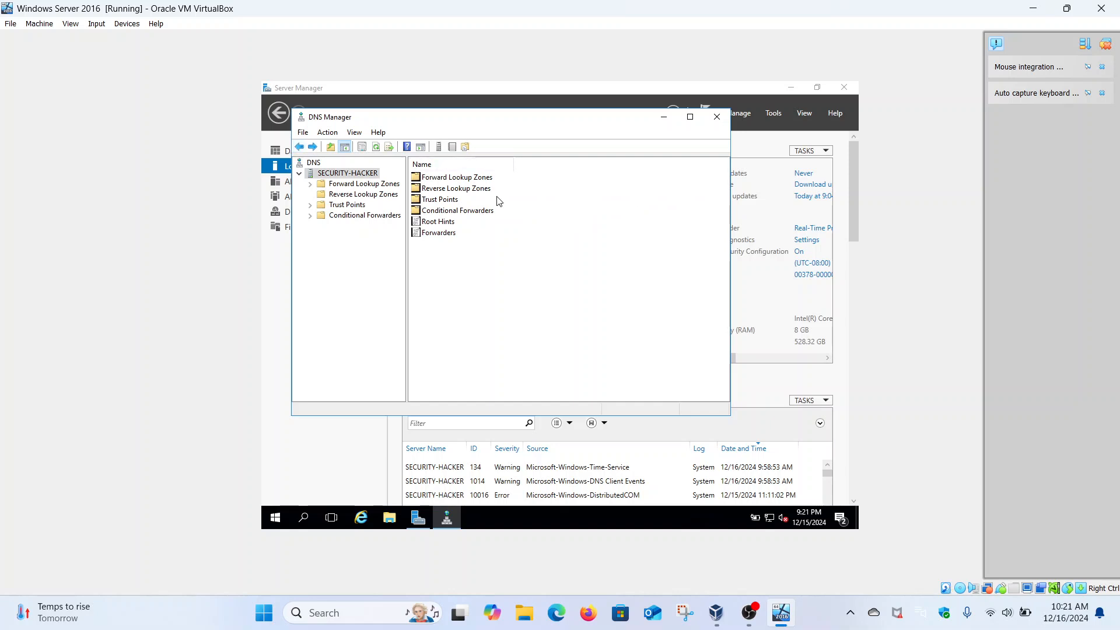
{"action": "left_click", "coordinate": [717, 117]}
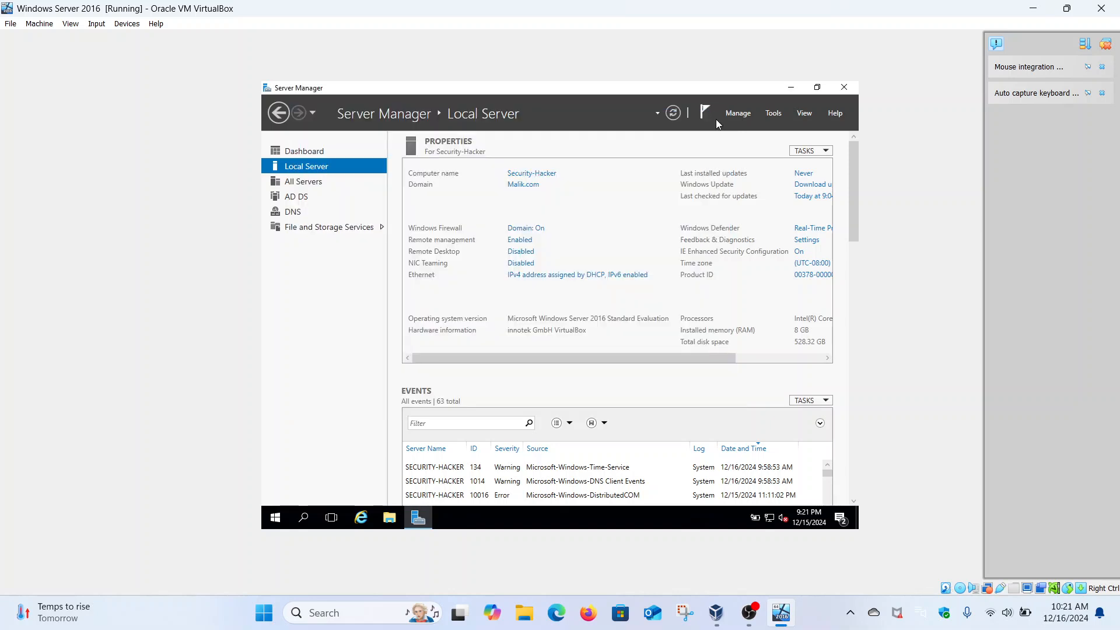
Open Active Directory Users and Computers, expand the Malik.com domain, and examine its Computers container
{"action": "left_click", "coordinate": [773, 113]}
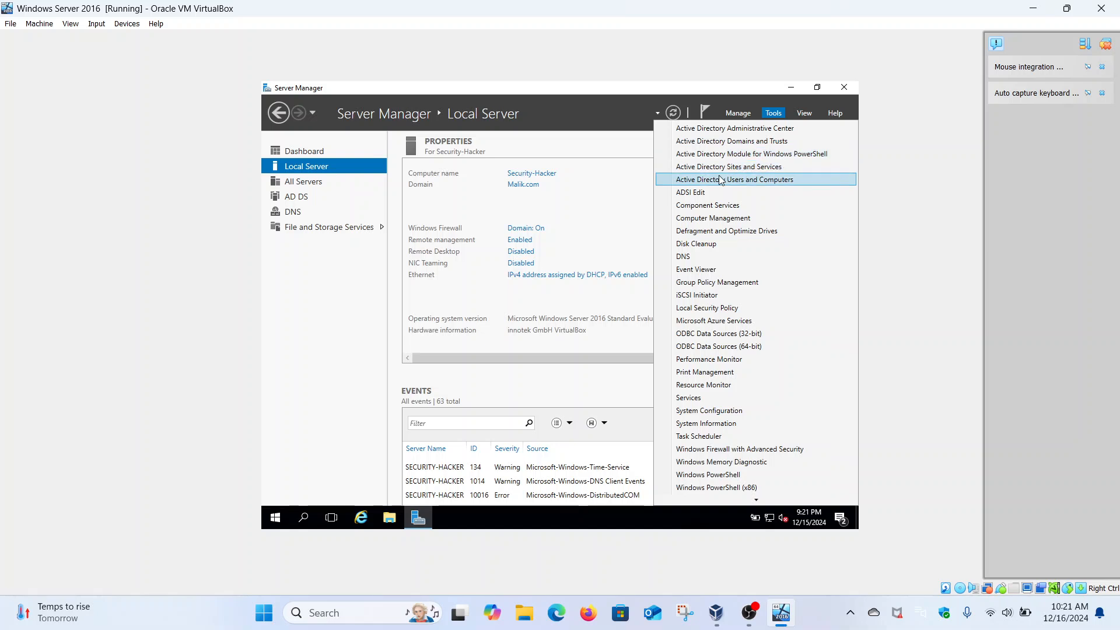
{"action": "left_click", "coordinate": [738, 180]}
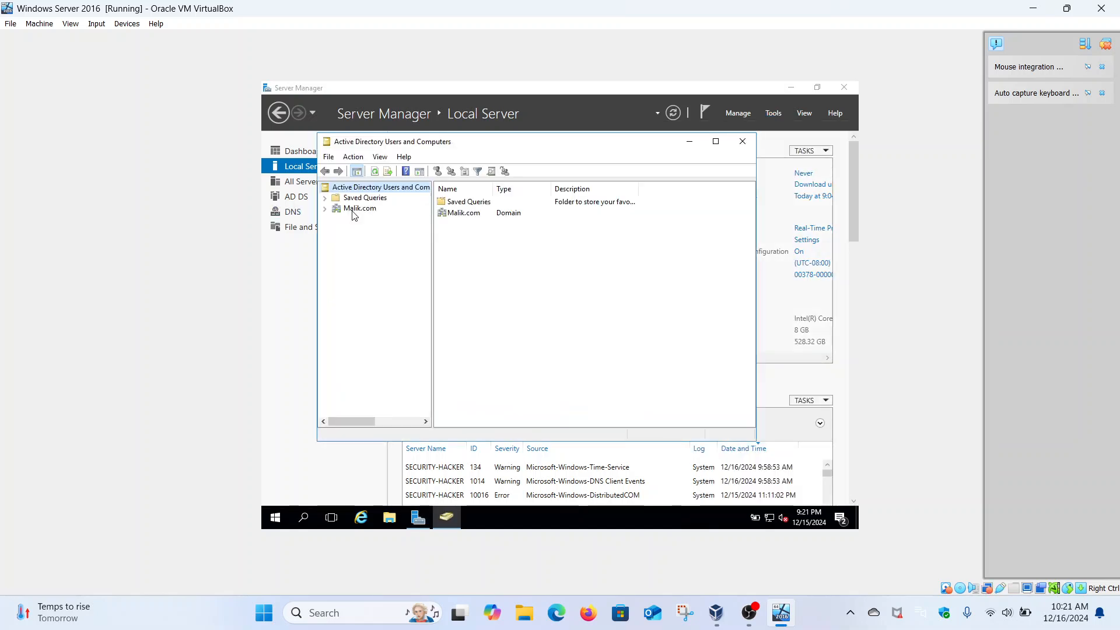
{"action": "left_click", "coordinate": [353, 209]}
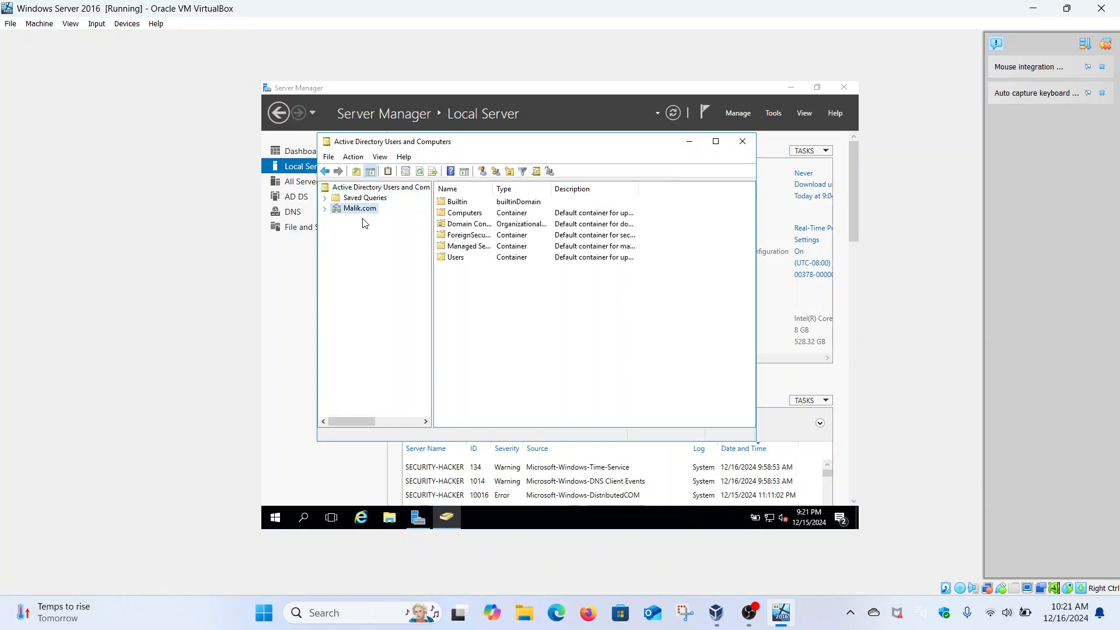
{"action": "left_click", "coordinate": [324, 209]}
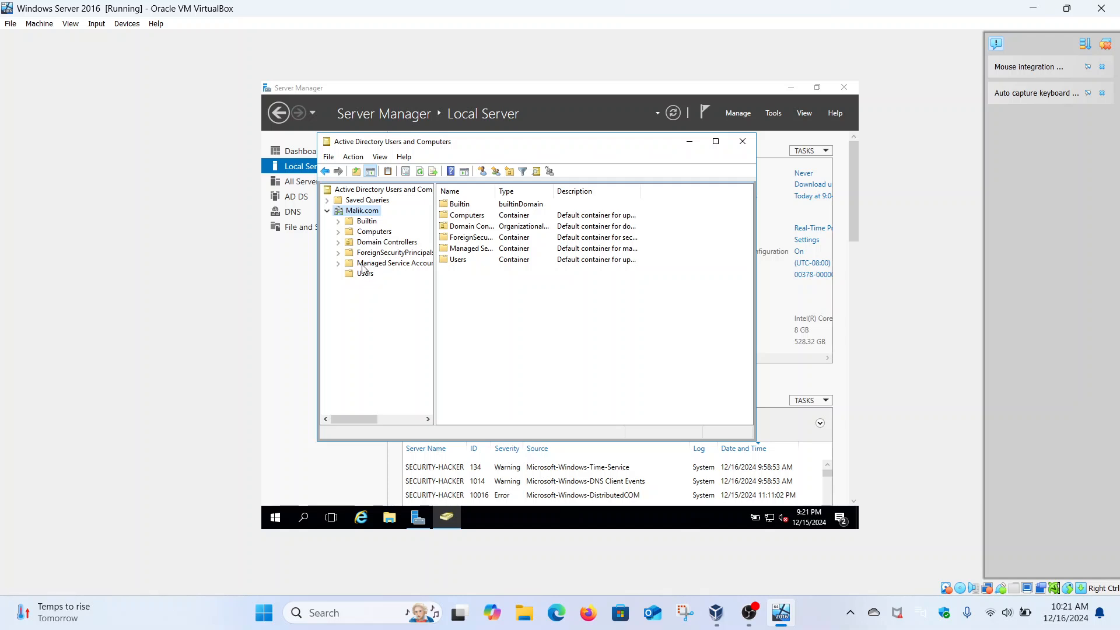
{"action": "left_click", "coordinate": [374, 233]}
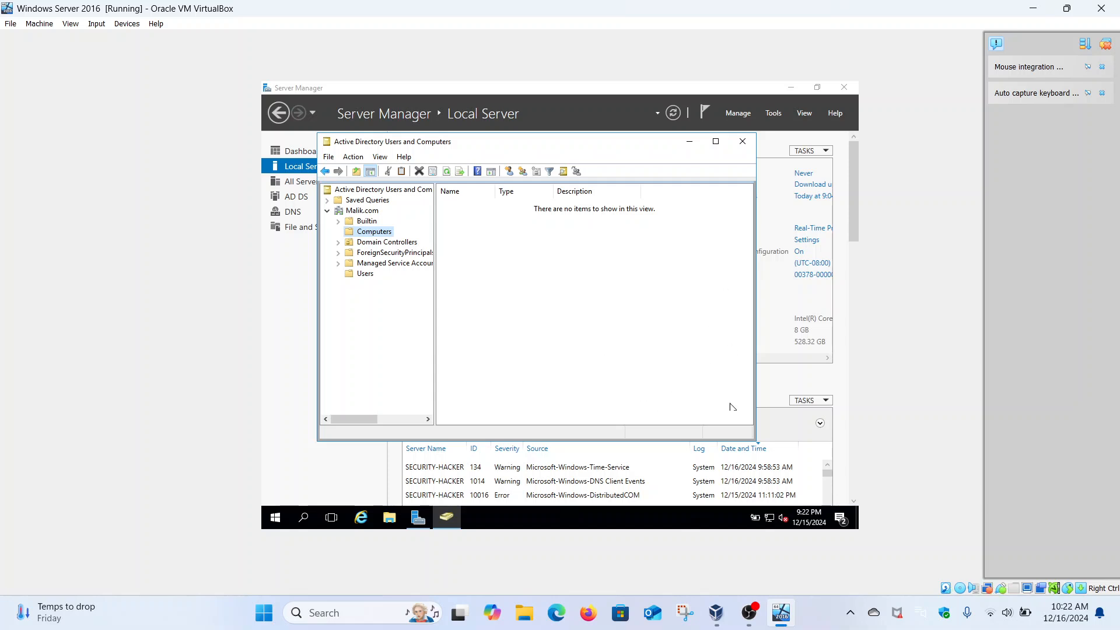
{"action": "left_click", "coordinate": [746, 610]}
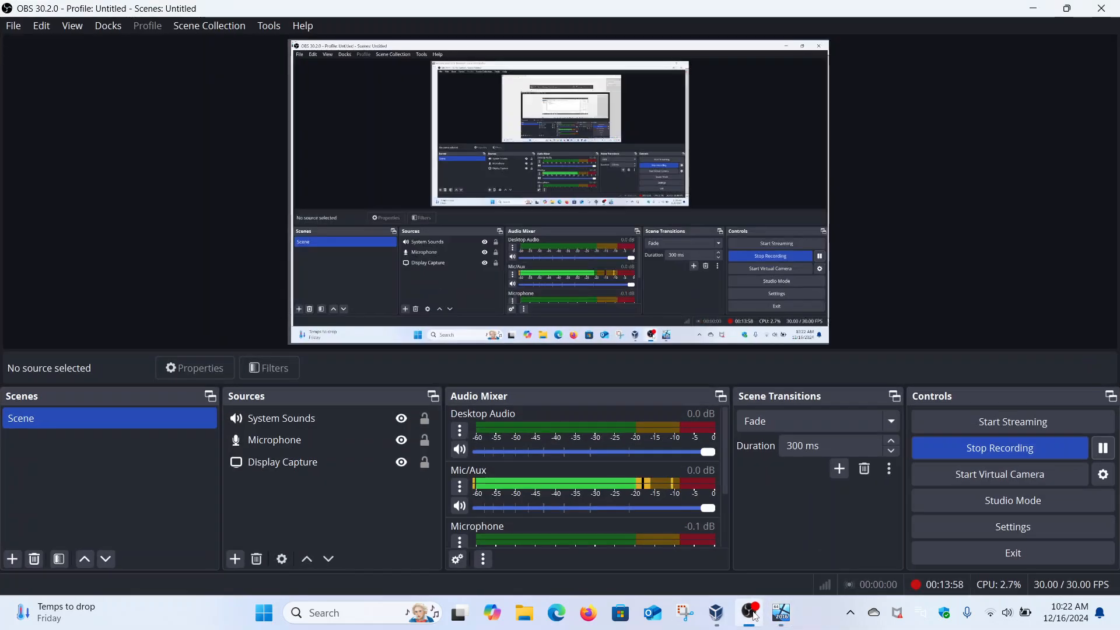